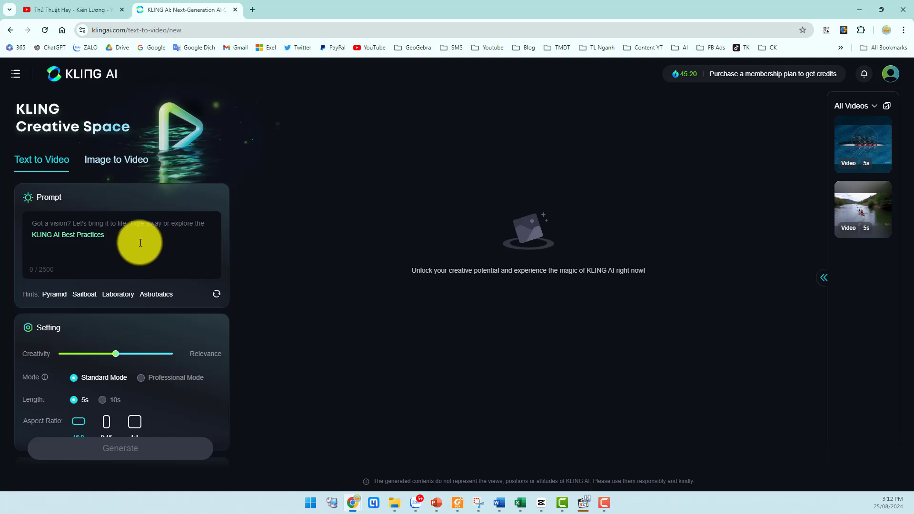
Step: Generate a text-to-video clip from the prompt "hãy tạo cho tôi 1 video có một đội đua thuyền trên một con sông"
{"action": "left_click", "coordinate": [93, 227]}
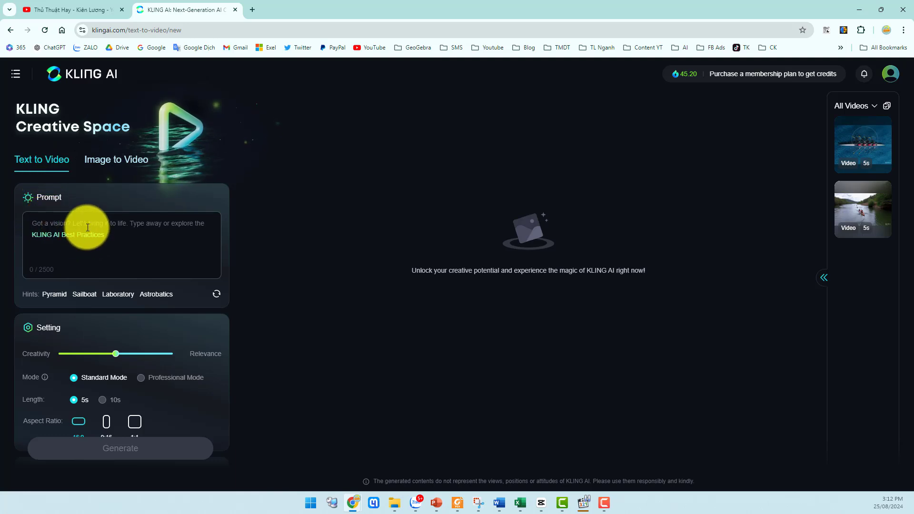
{"action": "type", "text": "hay"}
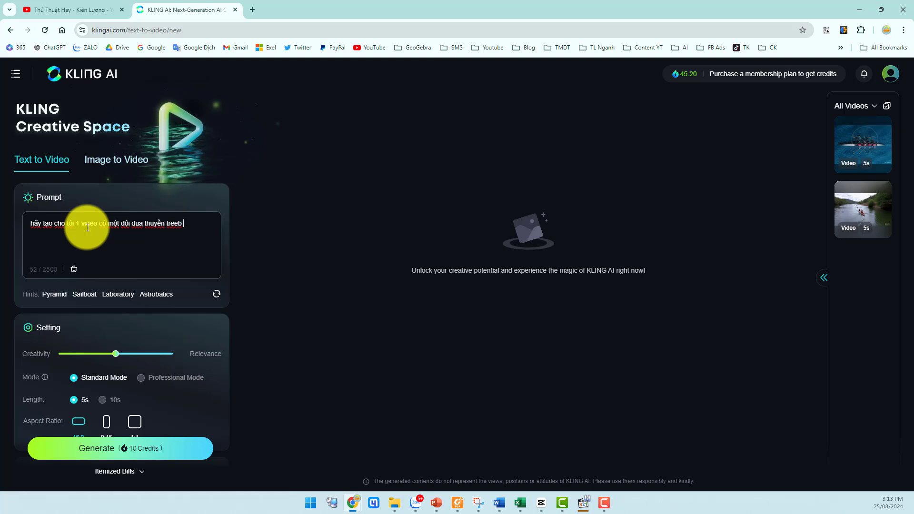
{"action": "key", "text": "BackSpace"}
{"action": "key", "text": "BackSpace"}
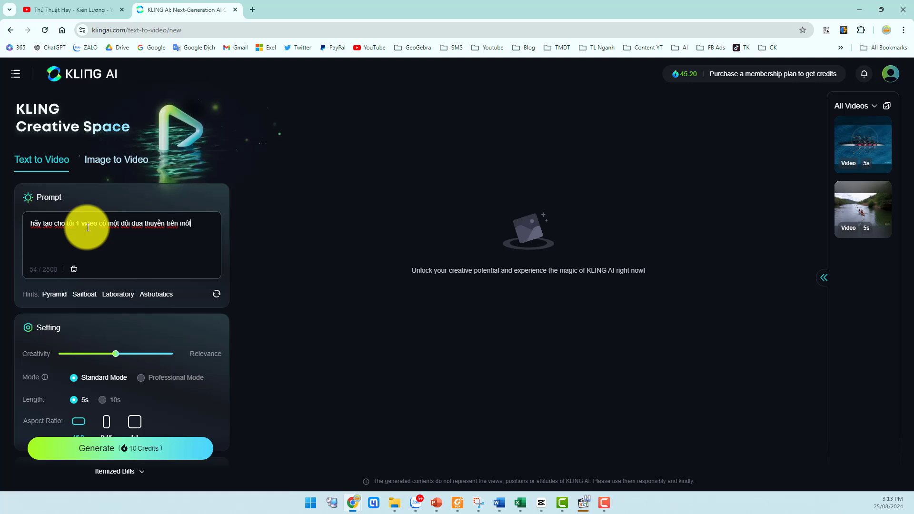
{"action": "type", "text": "ng g"}
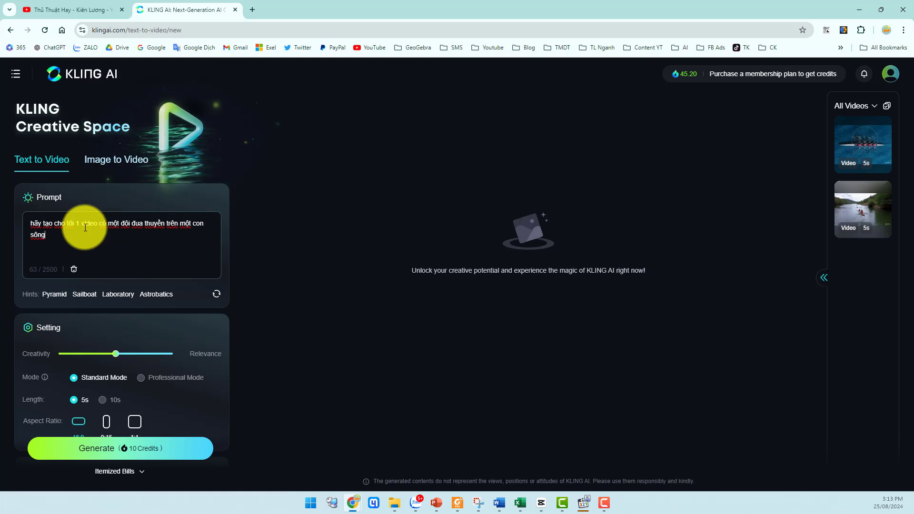
{"action": "left_click", "coordinate": [93, 455]}
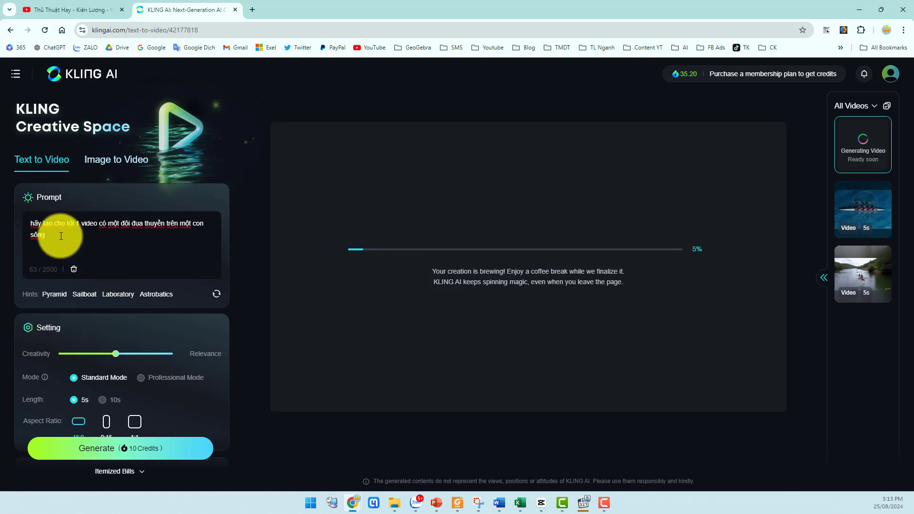
Step: Clear the text-to-video prompt and switch to Image to Video creation, closing the video player window that covers the page
{"action": "left_click_drag", "start_coordinate": [55, 234], "coordinate": [19, 222]}
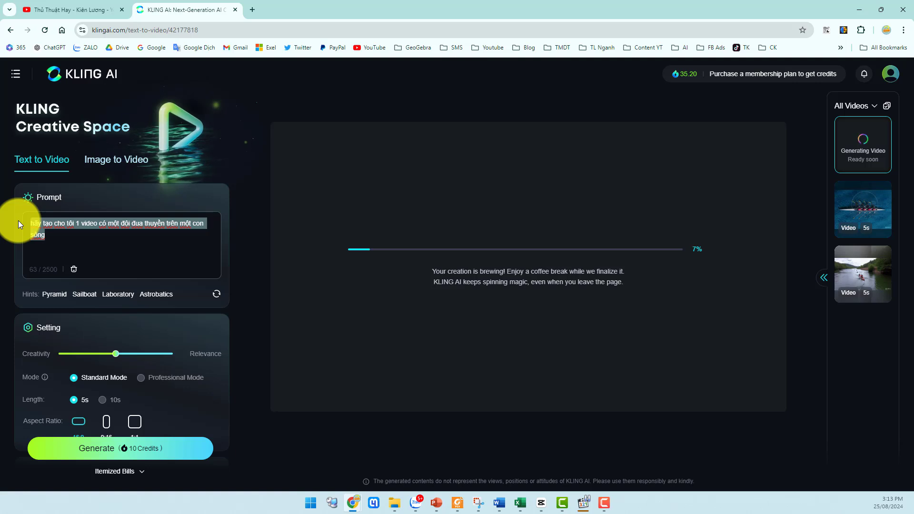
{"action": "key", "text": "BackSpace"}
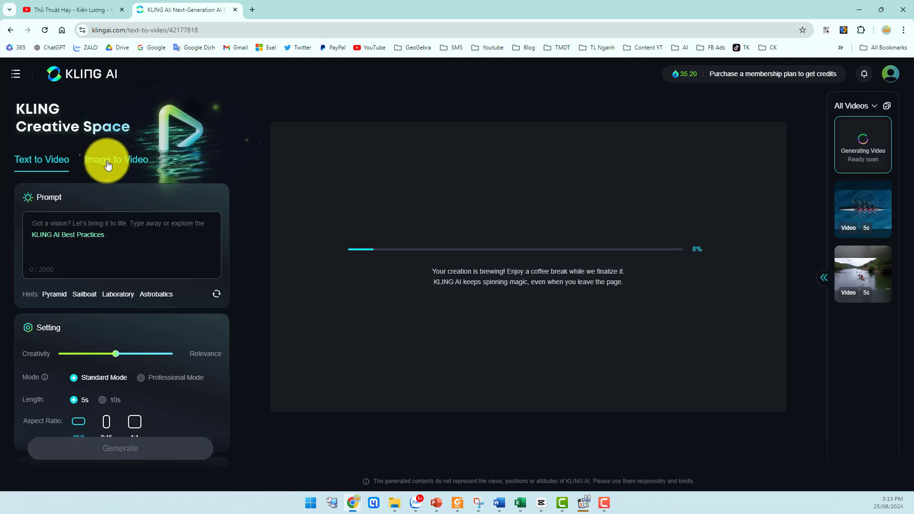
{"action": "left_click", "coordinate": [106, 163]}
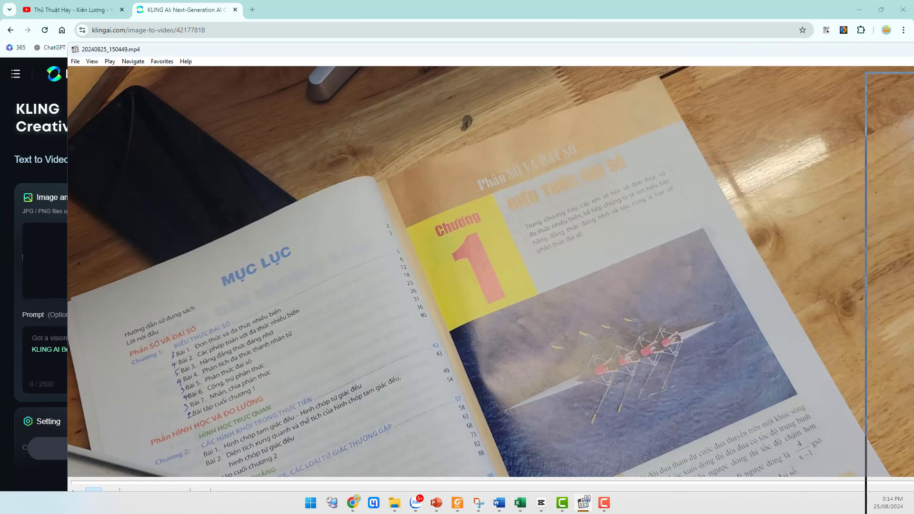
{"action": "key", "text": "alt+F4"}
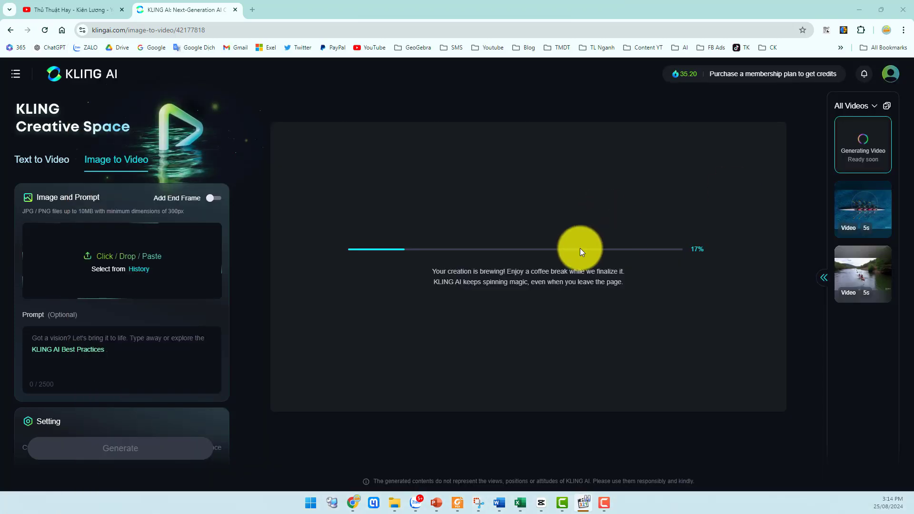
Step: Upload thuyen.png from the Downloads folder as the source image for the video
{"action": "left_click", "coordinate": [124, 257]}
{"action": "scroll", "coordinate": [70, 130], "scroll_direction": "up", "scroll_amount": 1}
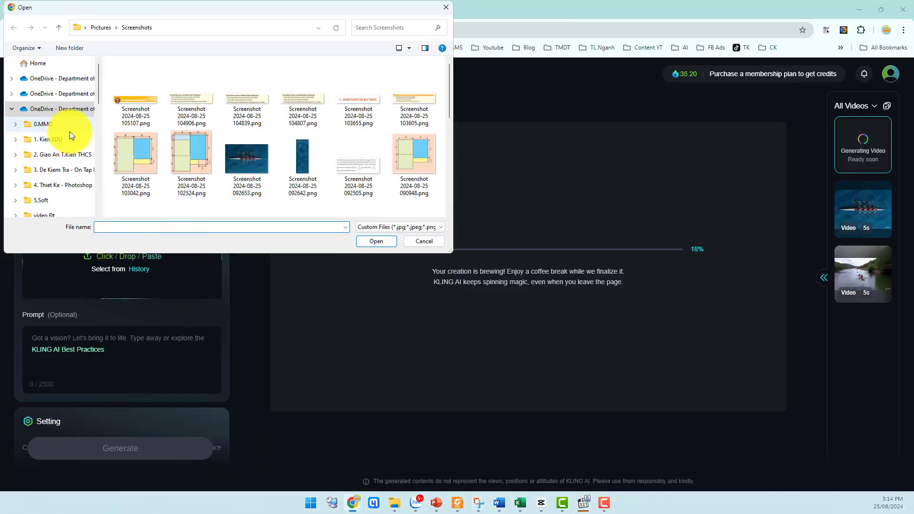
{"action": "scroll", "coordinate": [47, 157], "scroll_direction": "down", "scroll_amount": 2}
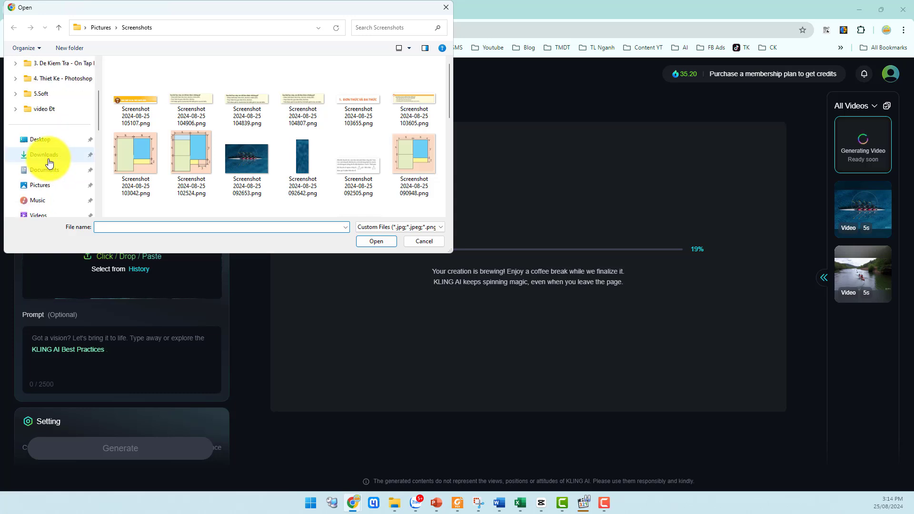
{"action": "left_click", "coordinate": [47, 155]}
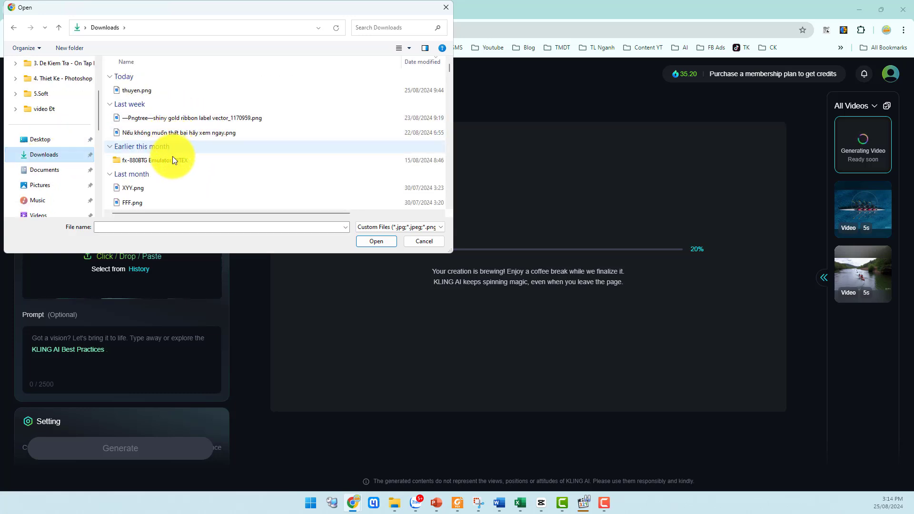
{"action": "left_click", "coordinate": [158, 96]}
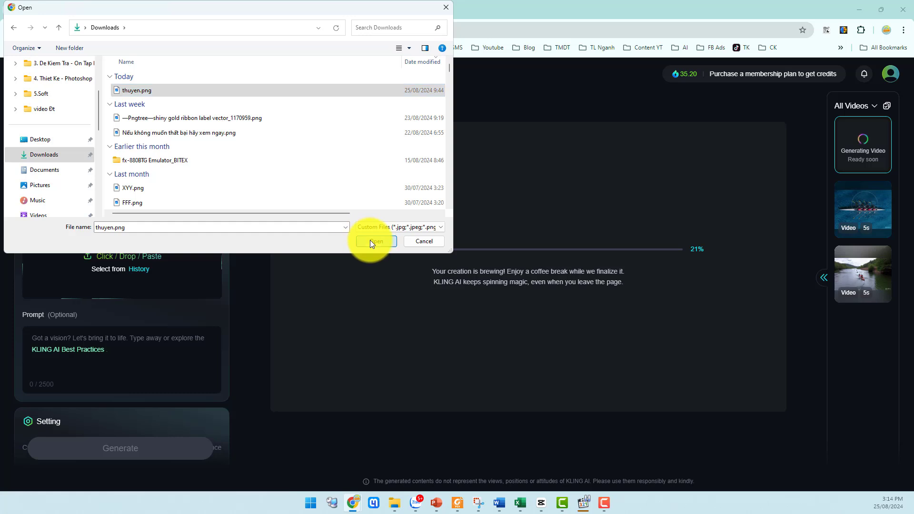
{"action": "left_click", "coordinate": [370, 240]}
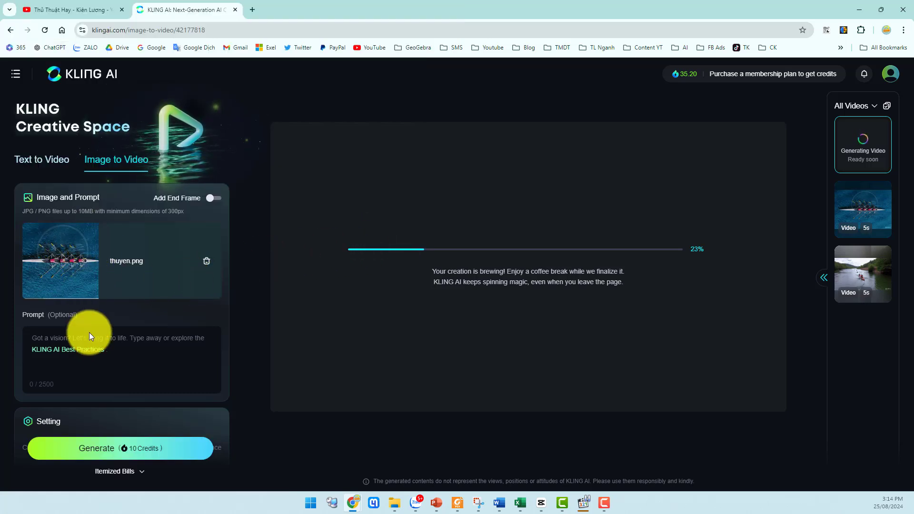
Step: Generate a video from the uploaded image with the prompt "hãy tạo các nhân vật và thuyền di chuyển trên sông"
{"action": "left_click", "coordinate": [72, 339]}
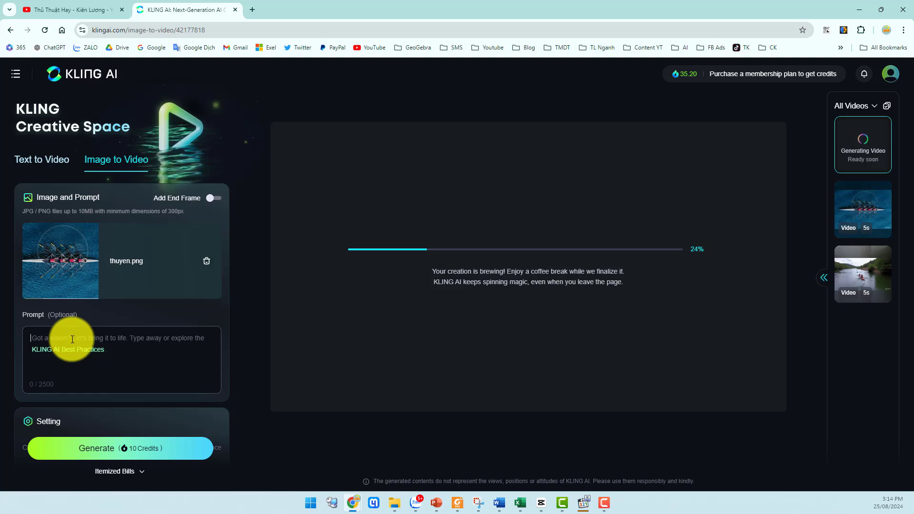
{"action": "type", "text": "hayx tao"}
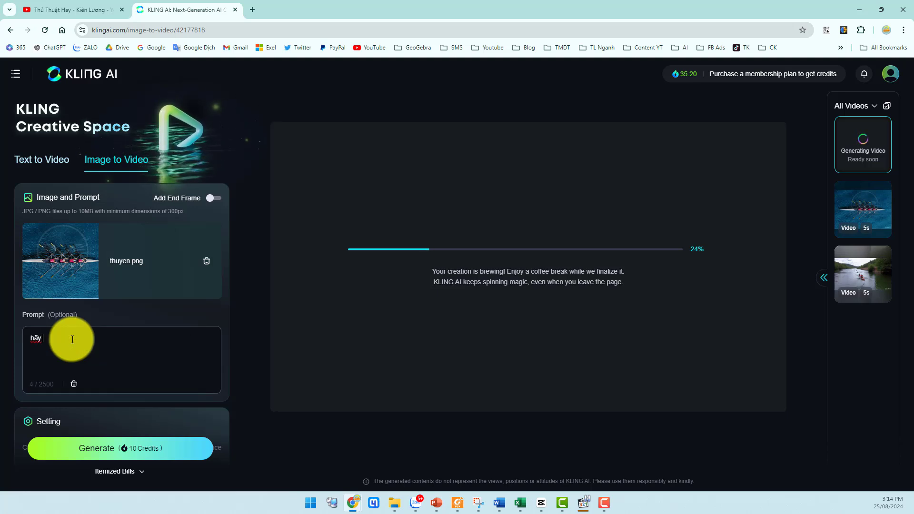
{"action": "type", "text": "j"}
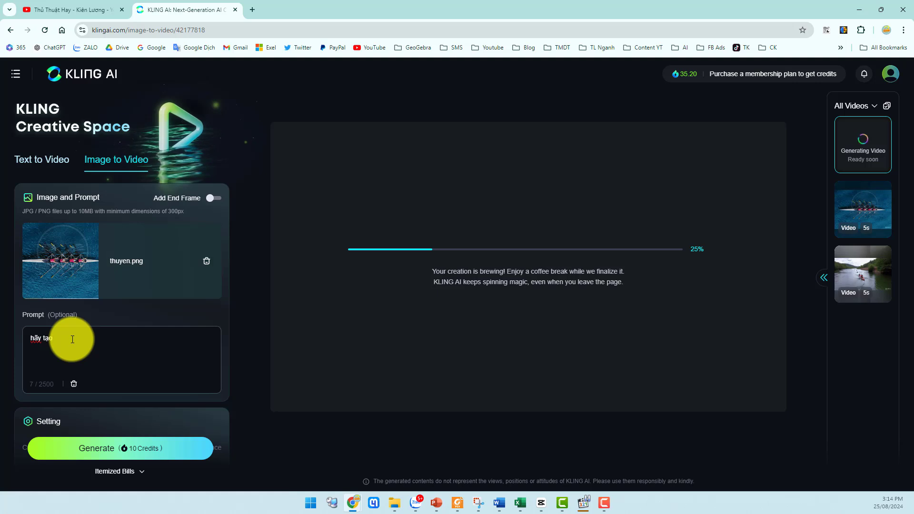
{"action": "type", "text": " ca"}
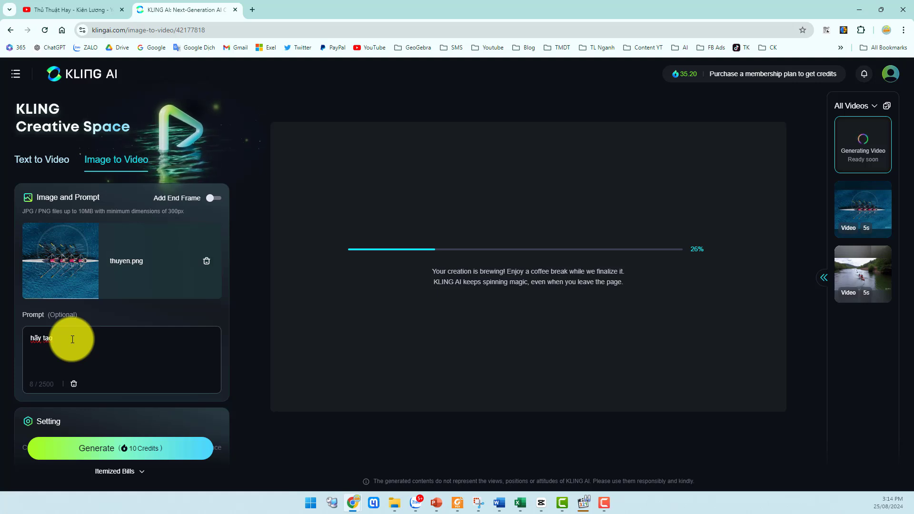
{"action": "type", "text": "cs nhaan "}
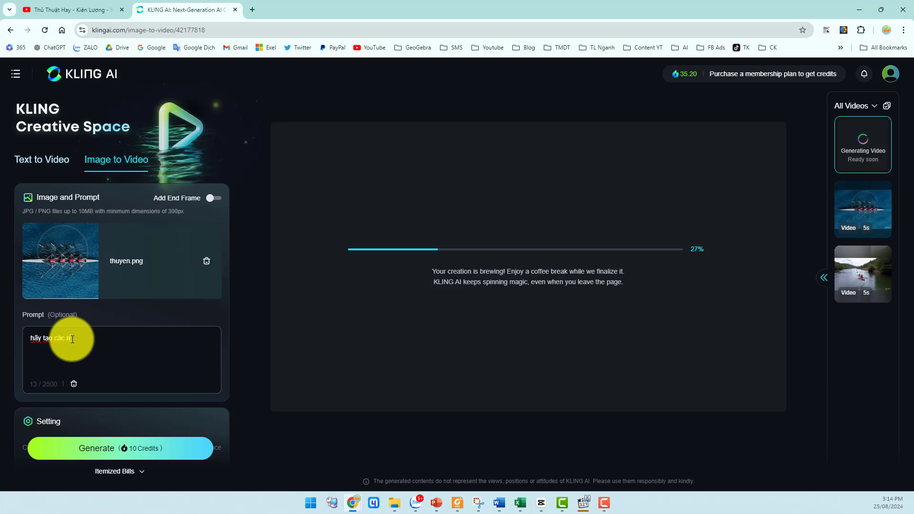
{"action": "type", "text": "va"}
{"action": "type", "text": "tj vaf thuyeen"}
{"action": "type", "text": " chu"}
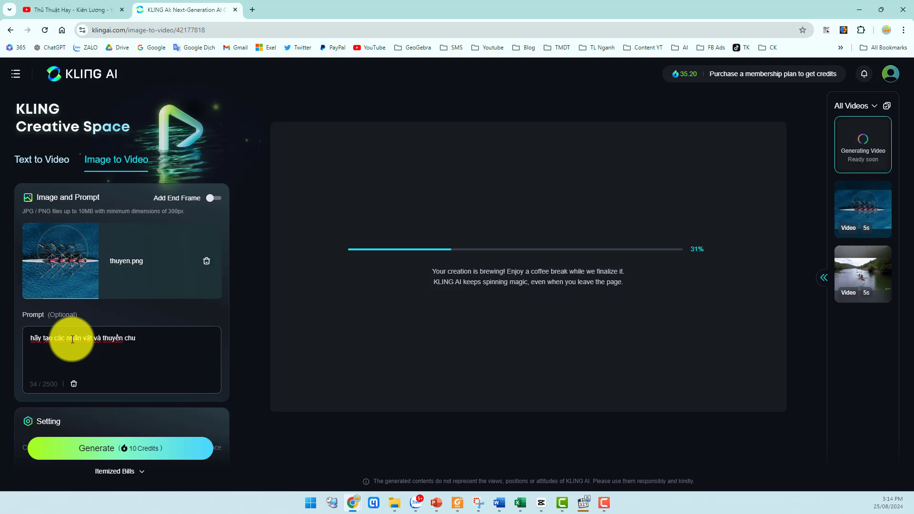
{"action": "key", "text": "BackSpace"}
{"action": "key", "text": "BackSpace"}
{"action": "key", "text": "BackSpace"}
{"action": "type", "text": "di ch"}
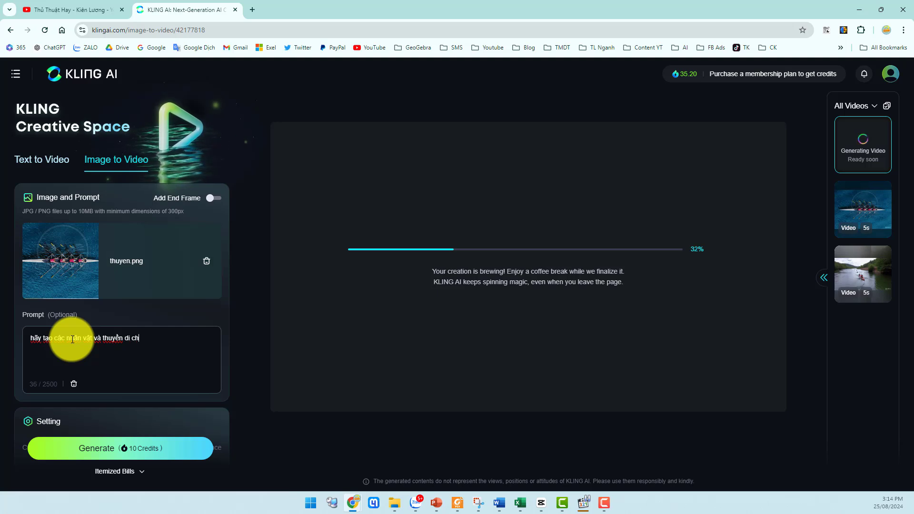
{"action": "type", "text": "uyeen"}
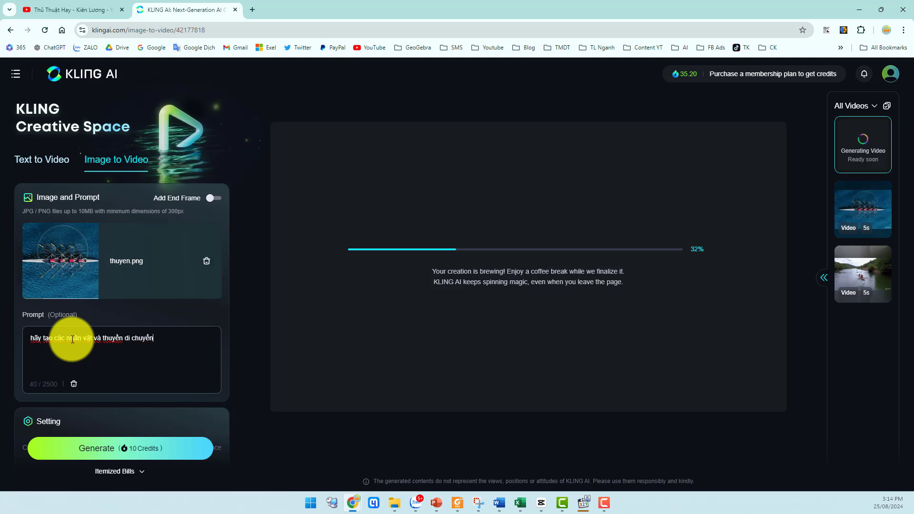
{"action": "type", "text": " treen s"}
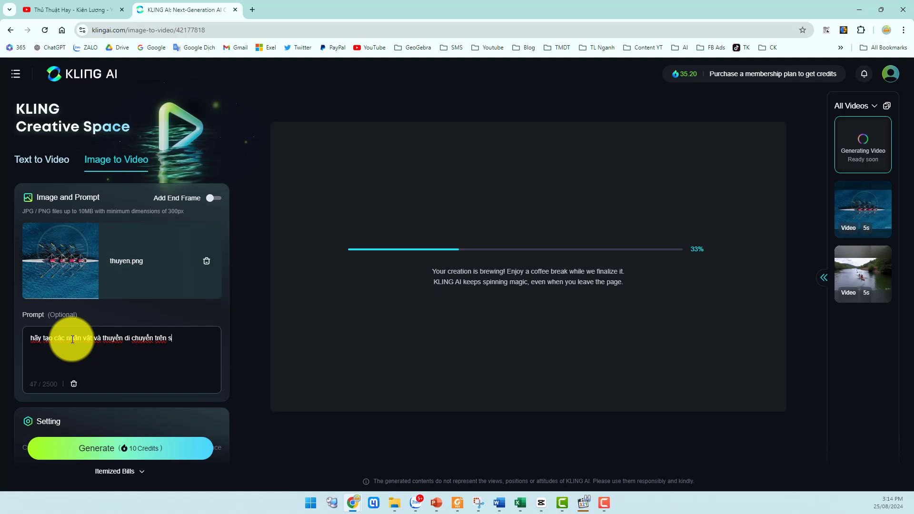
{"action": "type", "text": "oong"}
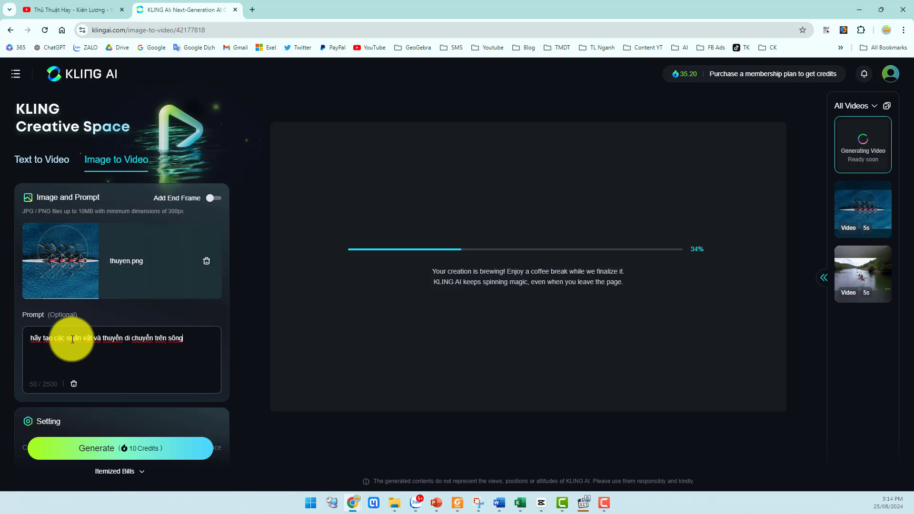
{"action": "left_click", "coordinate": [101, 445]}
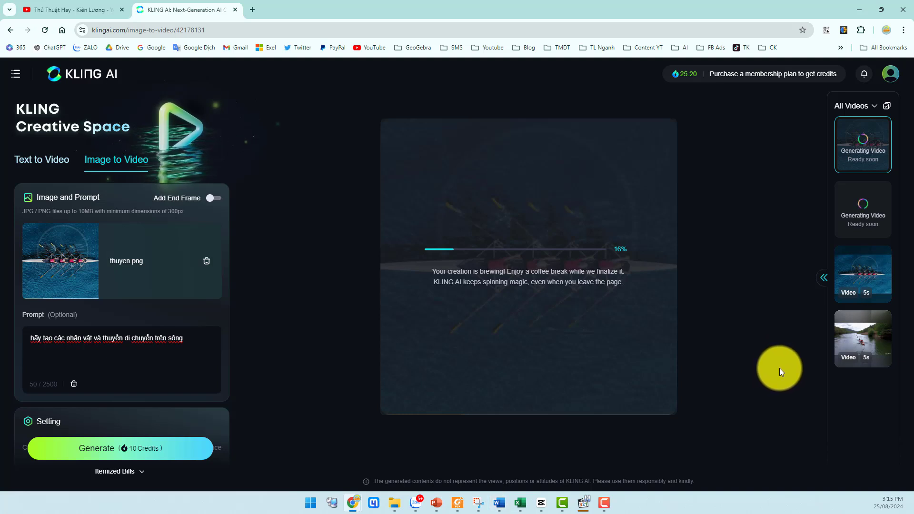
Step: View the finished river canoe video and download the finished overhead rowing video as an MP4 to the Downloads folder under its suggested name
{"action": "mouse_move", "coordinate": [864, 343]}
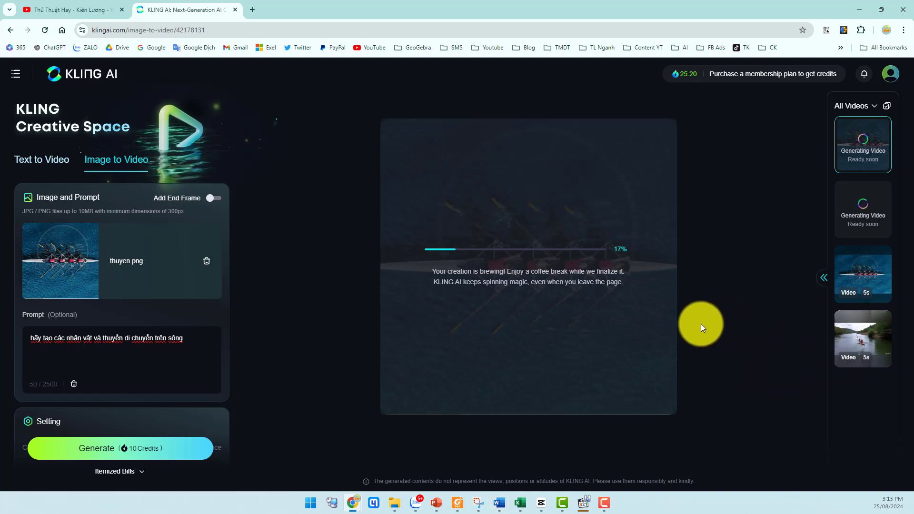
{"action": "left_click", "coordinate": [846, 336]}
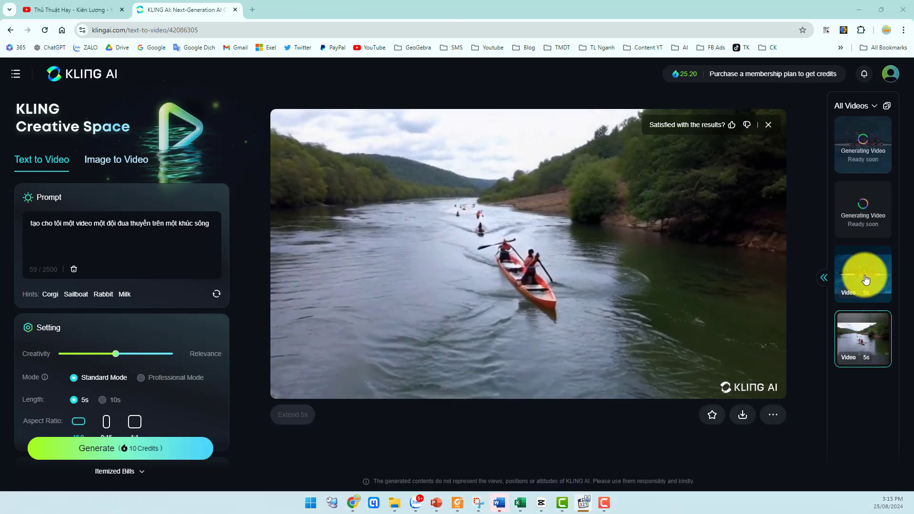
{"action": "left_click", "coordinate": [864, 278]}
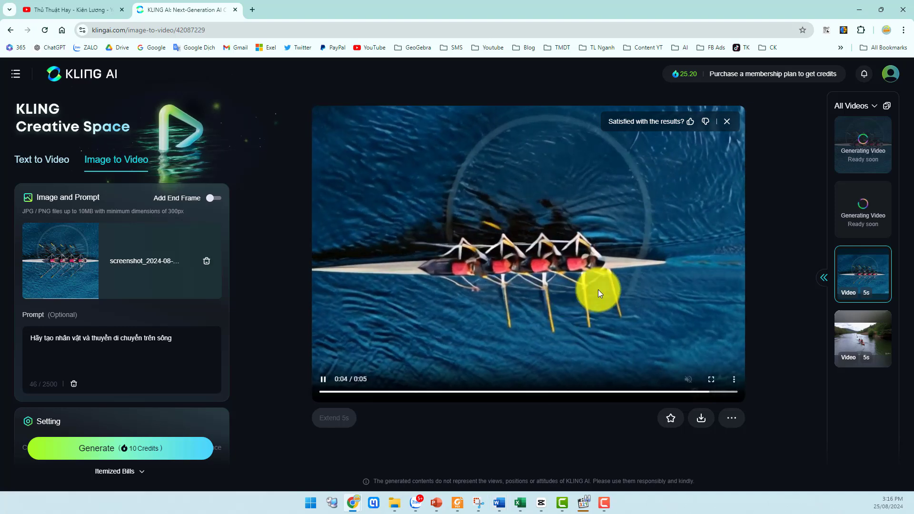
{"action": "mouse_move", "coordinate": [703, 421]}
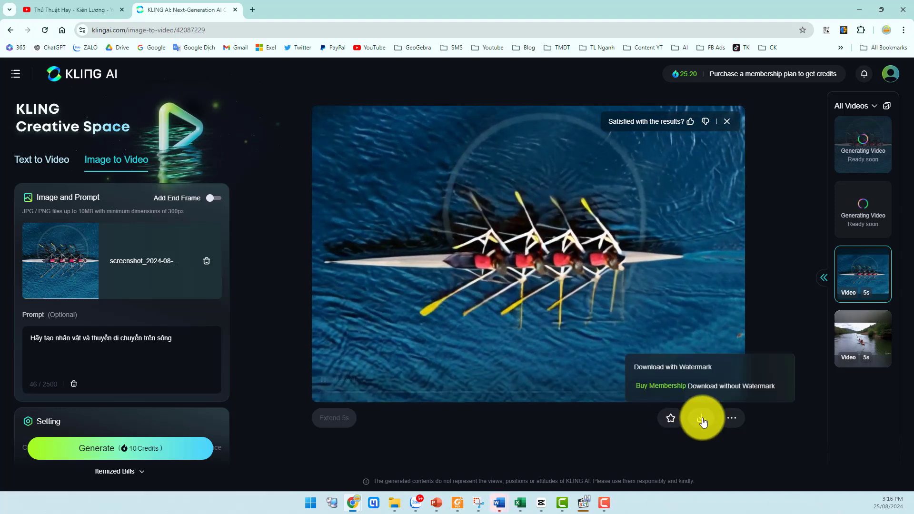
{"action": "left_click", "coordinate": [691, 382]}
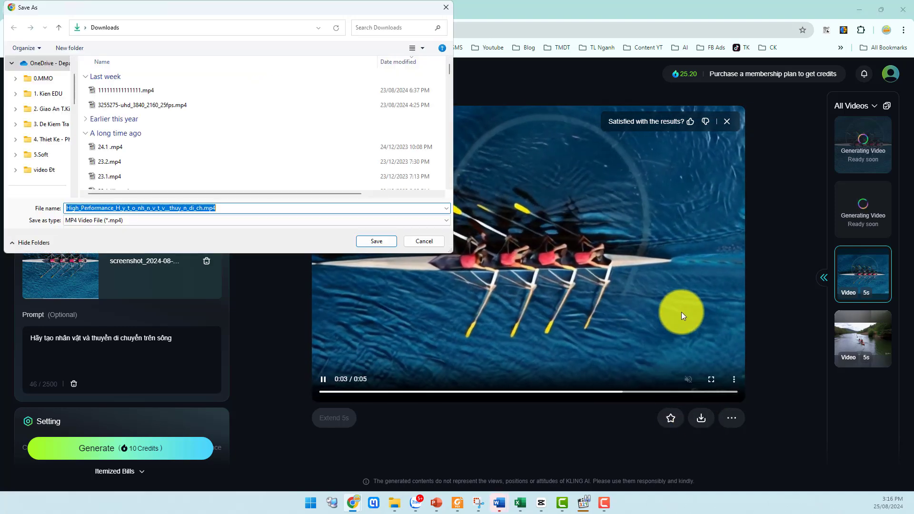
{"action": "left_click", "coordinate": [376, 247]}
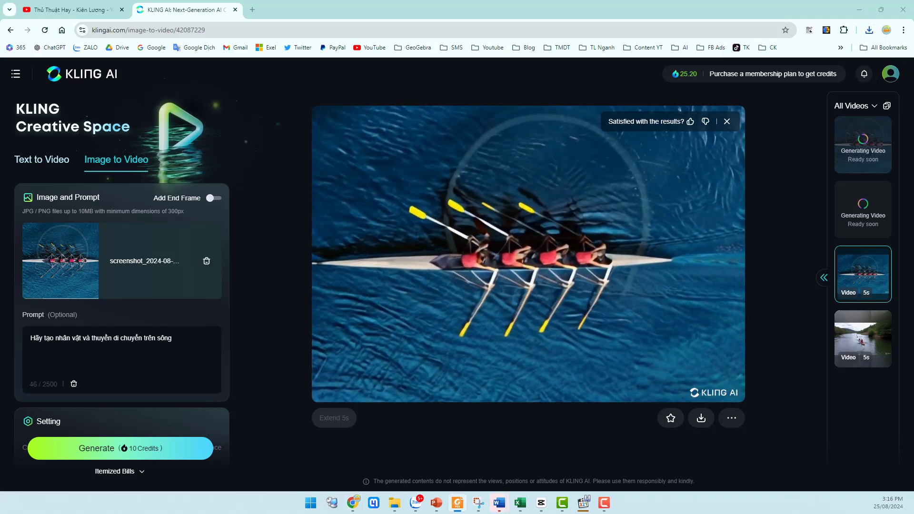
Step: Switch to Foxit Reader and examine the Chapter 1 opening page with the rowing picture in SGK-Toan-8-CTST-tap-1.pdf
{"action": "left_click", "coordinate": [457, 502]}
{"action": "left_click", "coordinate": [745, 92]}
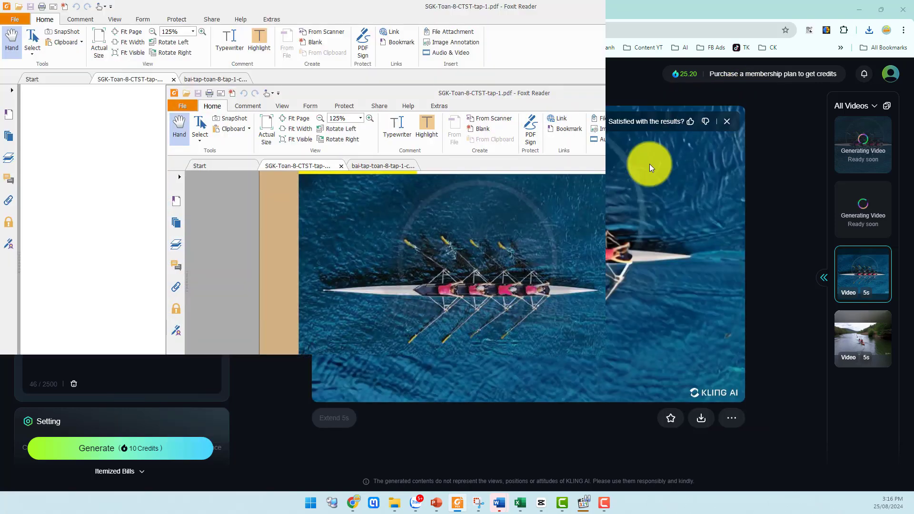
{"action": "scroll", "coordinate": [563, 231], "scroll_direction": "up", "scroll_amount": 5}
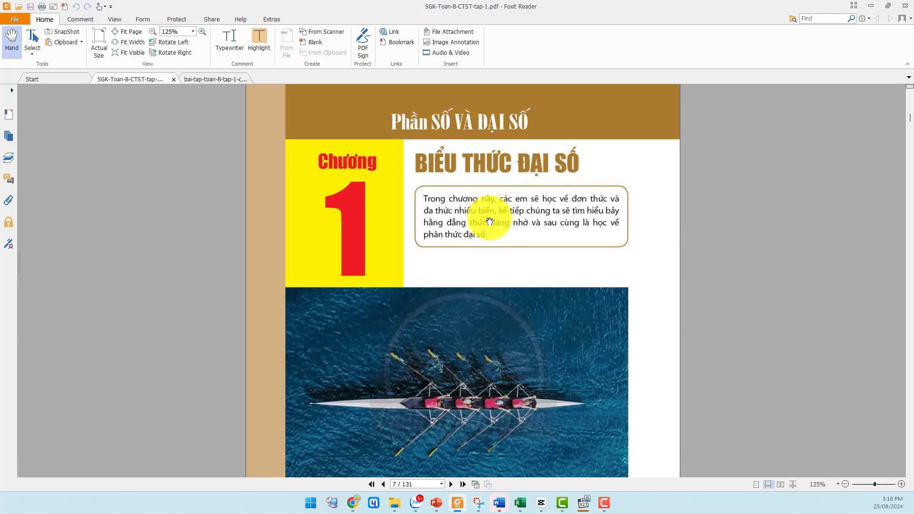
{"action": "scroll", "coordinate": [476, 219], "scroll_direction": "down", "scroll_amount": 1}
{"action": "scroll", "coordinate": [475, 229], "scroll_direction": "down", "scroll_amount": 10}
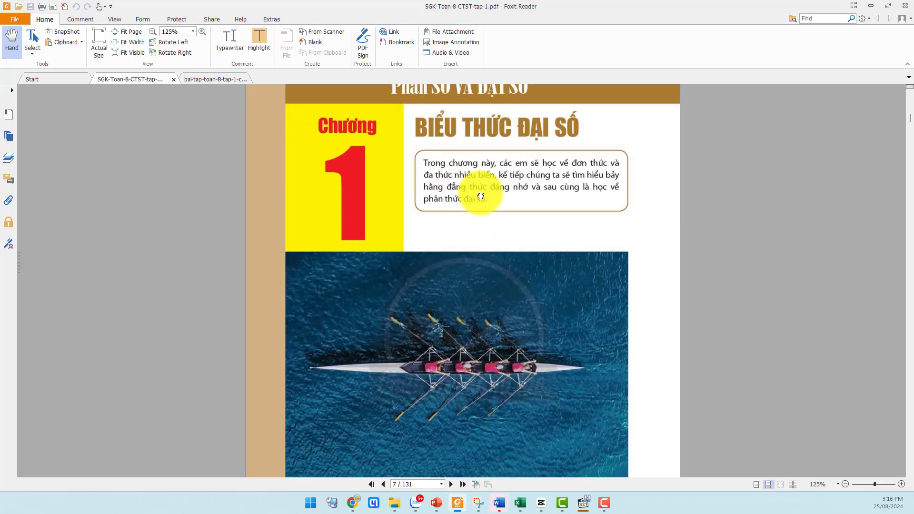
{"action": "scroll", "coordinate": [496, 292], "scroll_direction": "up", "scroll_amount": 5}
{"action": "scroll", "coordinate": [495, 292], "scroll_direction": "up", "scroll_amount": 5}
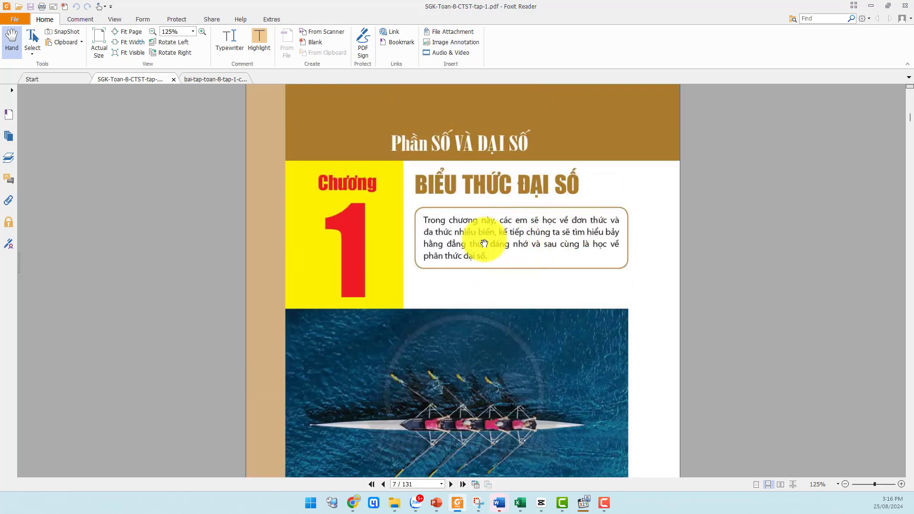
Step: Examine the Chapter 1 introduction and the boat-race paragraph under the rowing picture on page 5 of the textbook PDF
{"action": "scroll", "coordinate": [487, 239], "scroll_direction": "down", "scroll_amount": 8}
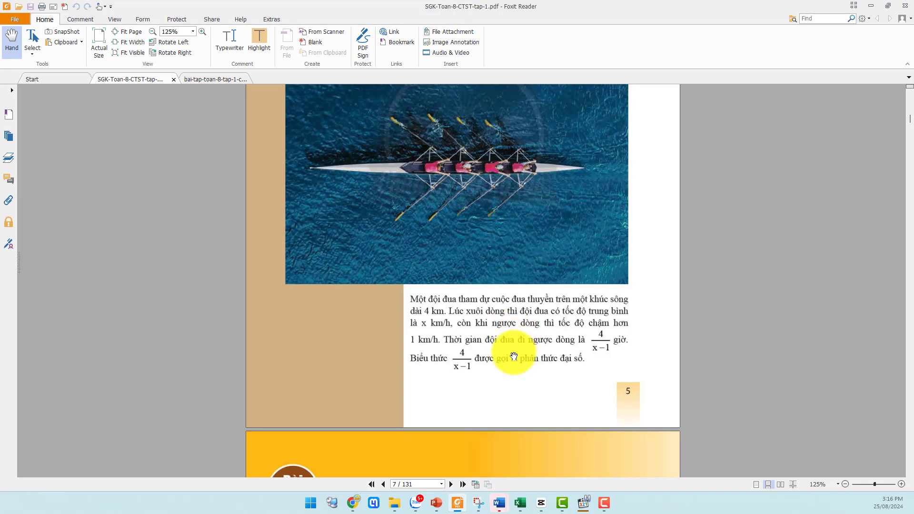
{"action": "scroll", "coordinate": [520, 356], "scroll_direction": "up", "scroll_amount": 5}
{"action": "scroll", "coordinate": [508, 290], "scroll_direction": "up", "scroll_amount": 4}
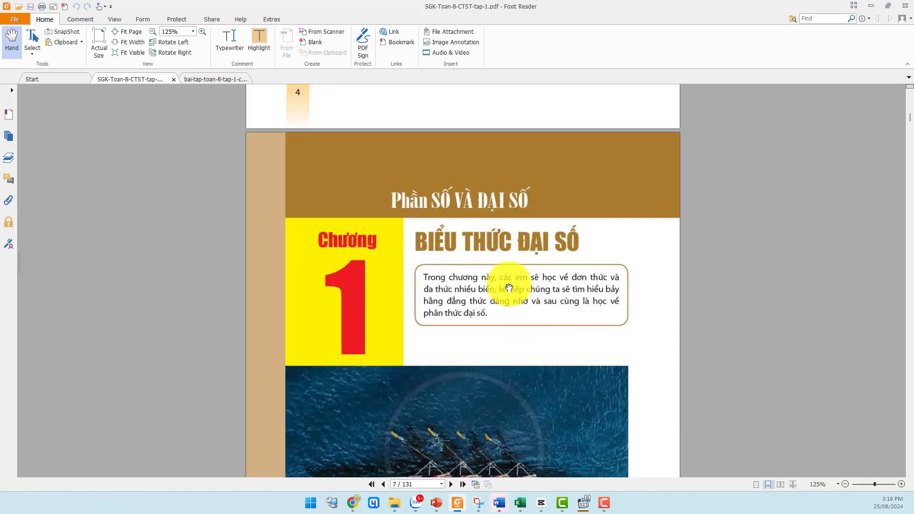
{"action": "scroll", "coordinate": [509, 284], "scroll_direction": "down", "scroll_amount": 3}
{"action": "scroll", "coordinate": [509, 284], "scroll_direction": "down", "scroll_amount": 3}
{"action": "scroll", "coordinate": [530, 244], "scroll_direction": "up", "scroll_amount": 3}
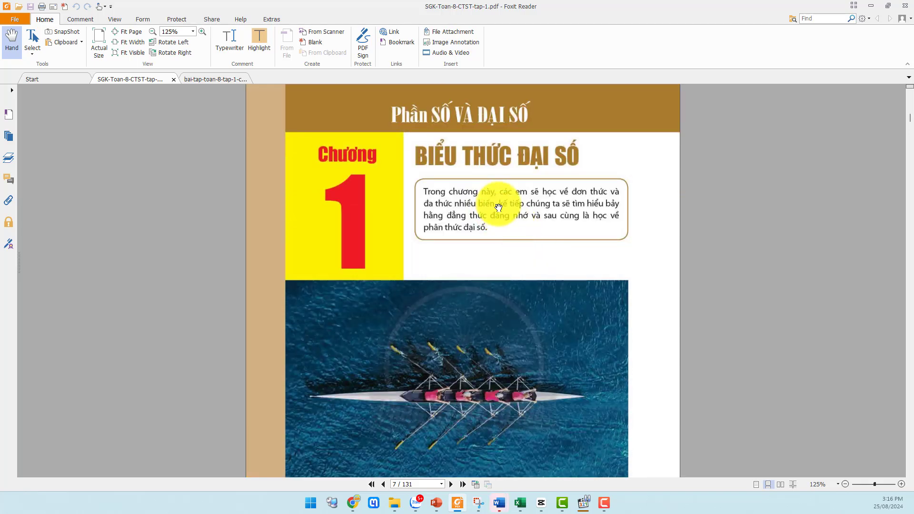
{"action": "scroll", "coordinate": [490, 210], "scroll_direction": "down", "scroll_amount": 3}
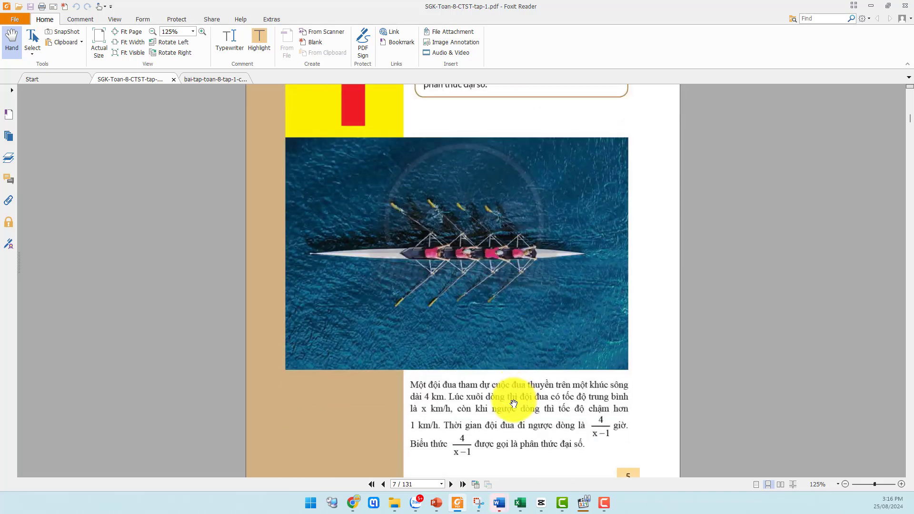
{"action": "scroll", "coordinate": [515, 399], "scroll_direction": "up", "scroll_amount": 4}
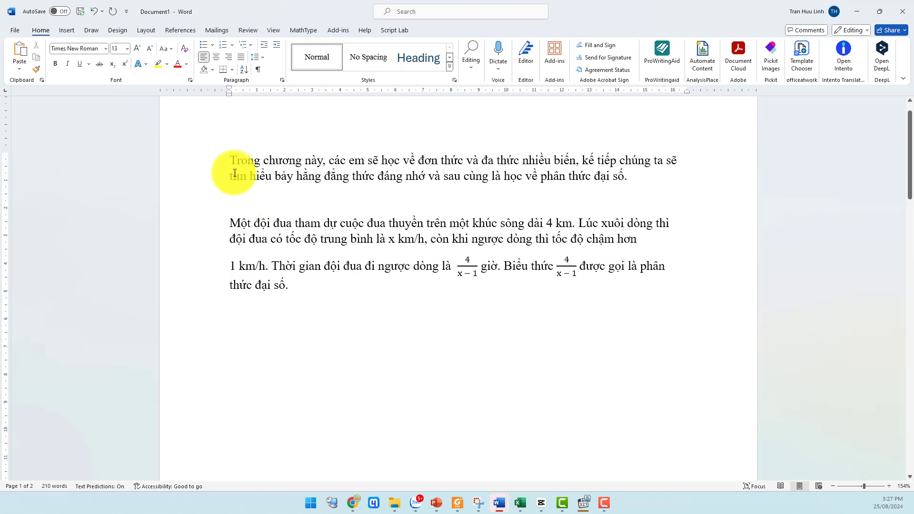
Step: Copy the chapter introduction and the boat-race paragraph with its fractions from Document1 in Word
{"action": "left_click_drag", "start_coordinate": [230, 161], "coordinate": [310, 284]}
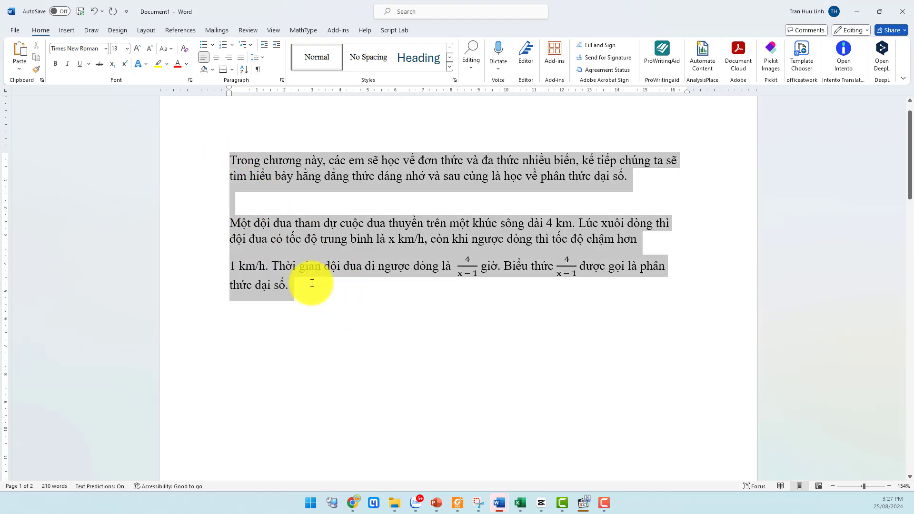
{"action": "right_click", "coordinate": [336, 227]}
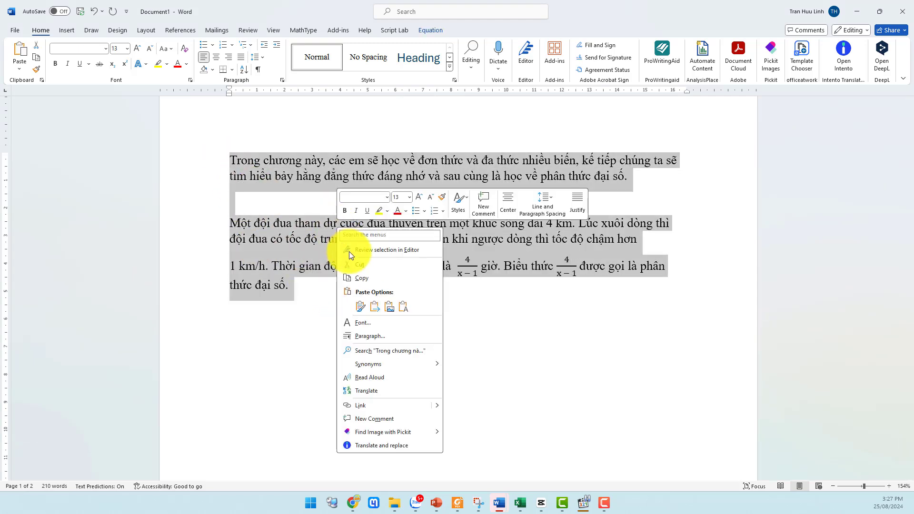
{"action": "left_click", "coordinate": [372, 276]}
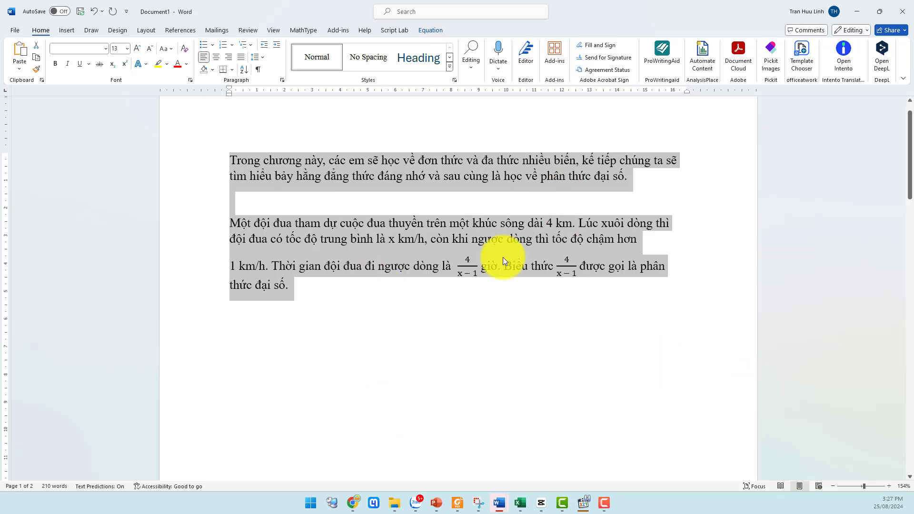
Step: Switch to the KLING AI window in Chrome, search for vbee in a new tab and open the Vbee AIVoice site
{"action": "left_click", "coordinate": [353, 505]}
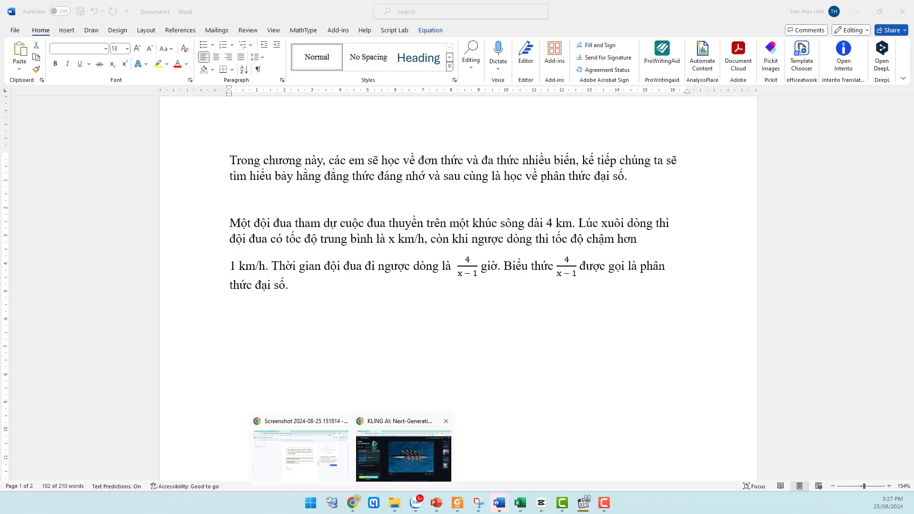
{"action": "left_click", "coordinate": [403, 455]}
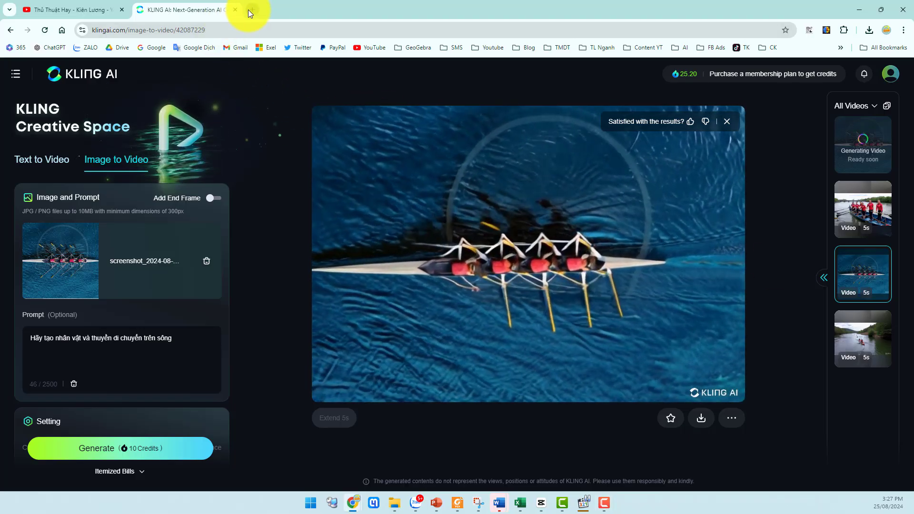
{"action": "left_click", "coordinate": [252, 10]}
{"action": "type", "text": "vb"}
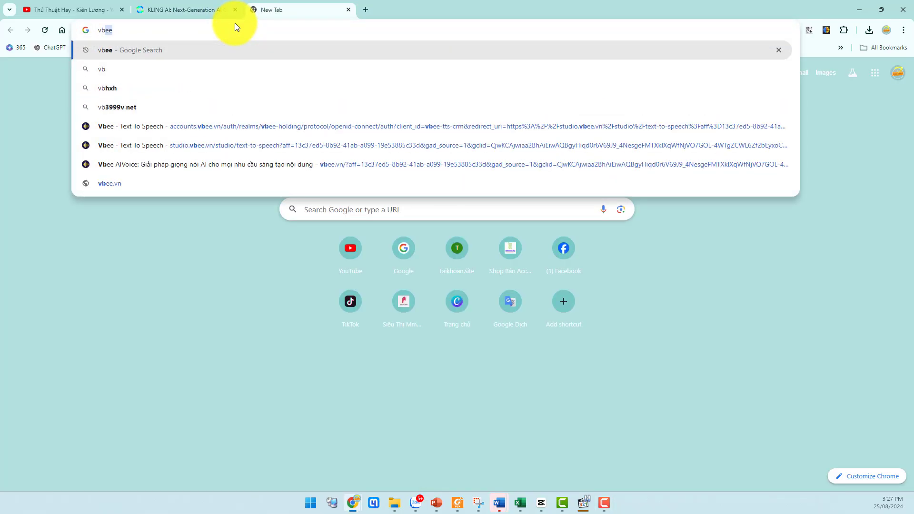
{"action": "key", "text": "Down"}
{"action": "key", "text": "Down"}
{"action": "key", "text": "Up"}
{"action": "key", "text": "Up"}
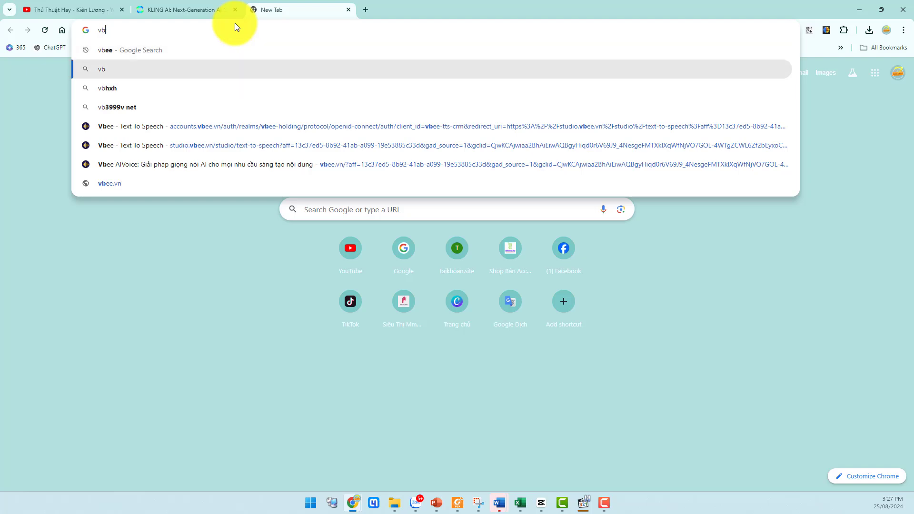
{"action": "key", "text": "Down"}
{"action": "key", "text": "Up"}
{"action": "key", "text": "Return"}
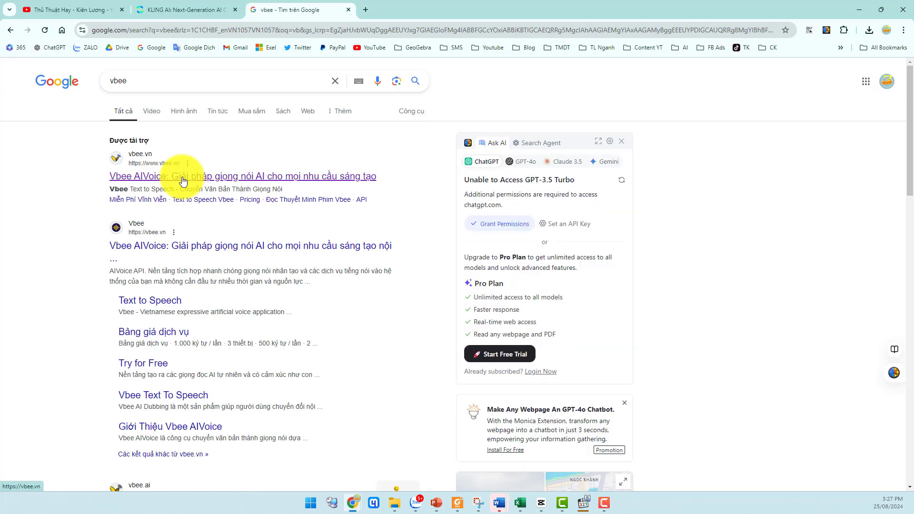
{"action": "left_click", "coordinate": [183, 181]}
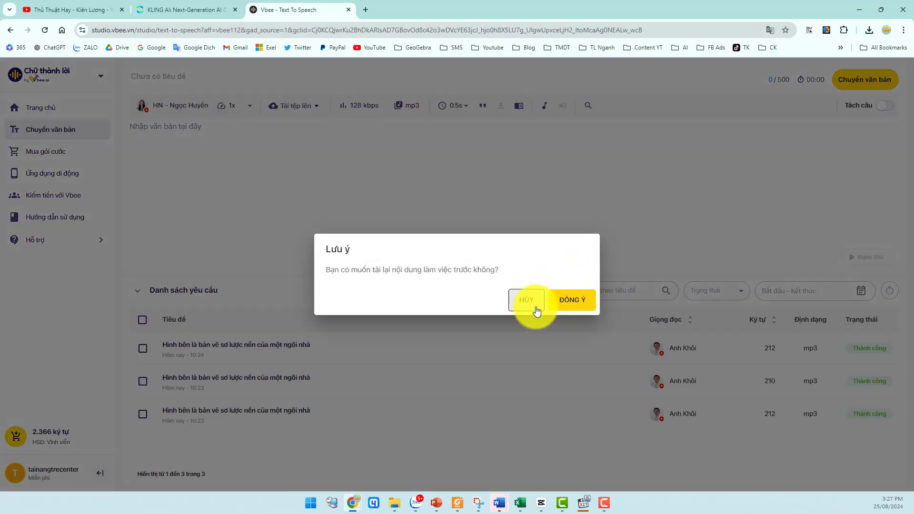
Step: Decline reloading the previous work and choose the male voice HN - Anh Khôi (Đọc Truyện) for the narration
{"action": "left_click", "coordinate": [528, 301]}
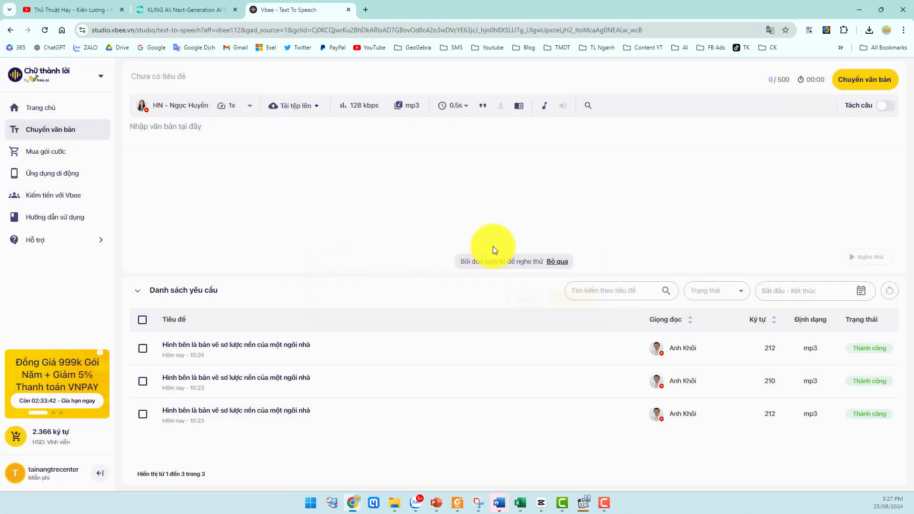
{"action": "left_click", "coordinate": [190, 111]}
{"action": "left_click", "coordinate": [243, 236]}
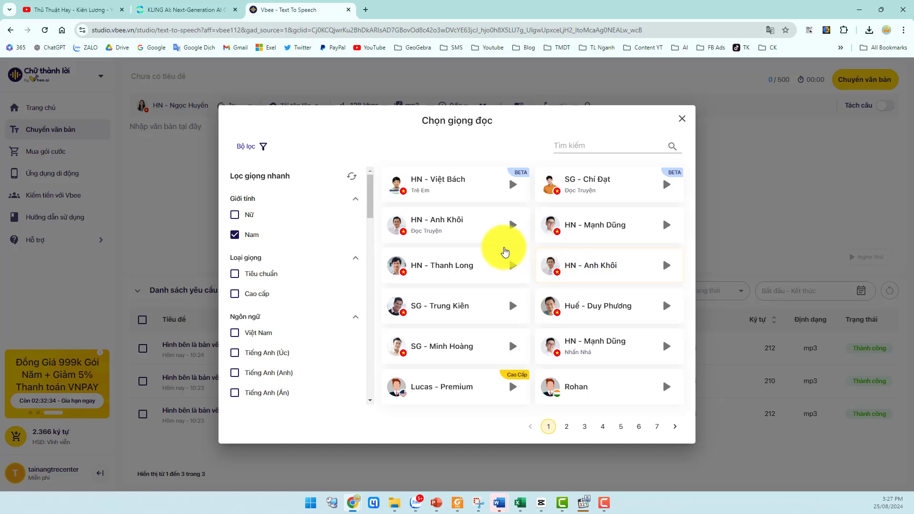
{"action": "left_click", "coordinate": [484, 238]}
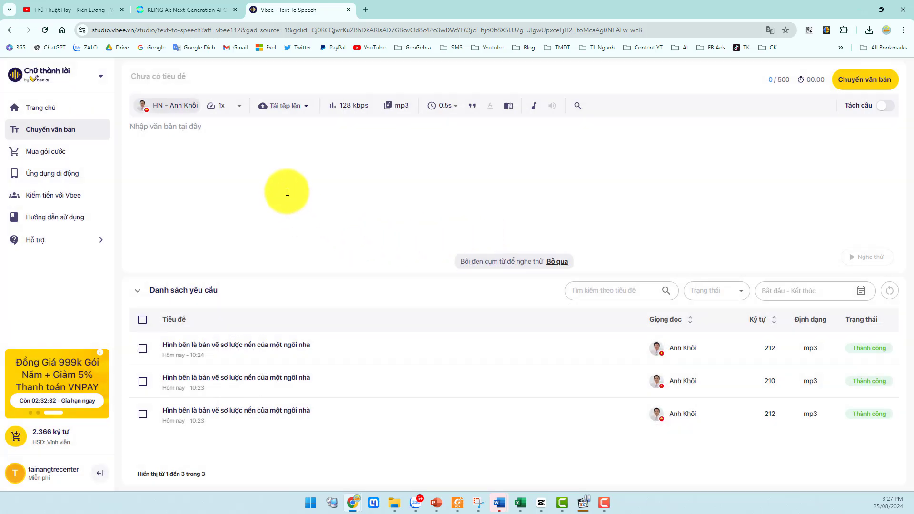
Step: Paste the copied textbook passage into the text-to-speech editor and convert it to audio
{"action": "left_click", "coordinate": [290, 192]}
{"action": "key", "text": "ctrl+v"}
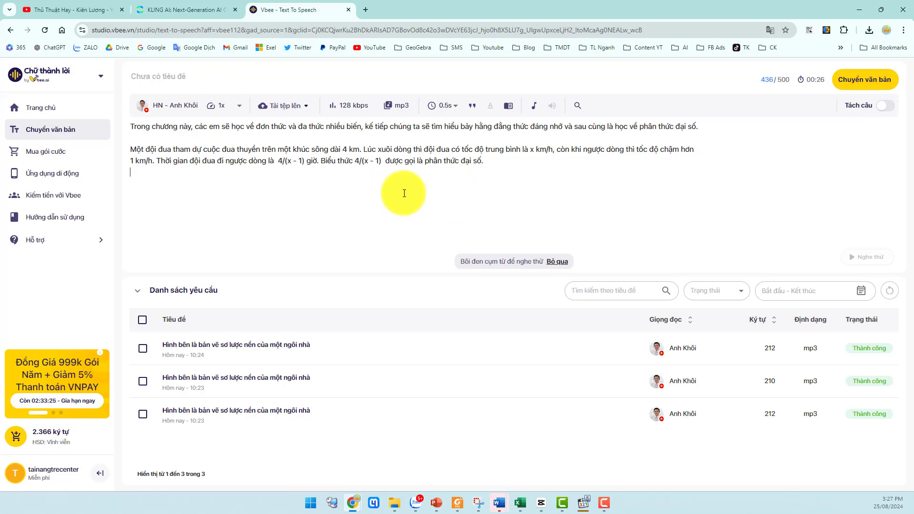
{"action": "left_click", "coordinate": [872, 86]}
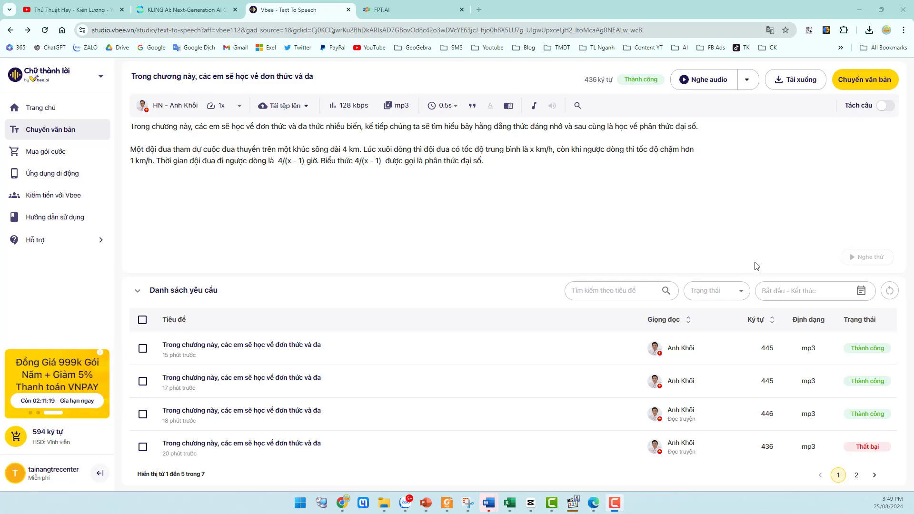
Step: Play the newest finished audio in the request list to check how the passage is read
{"action": "mouse_move", "coordinate": [796, 362]}
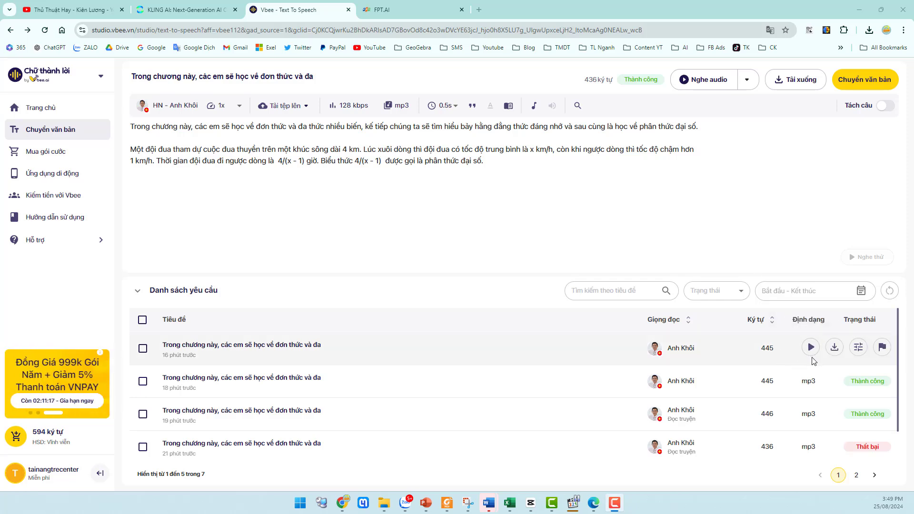
{"action": "left_click", "coordinate": [810, 347]}
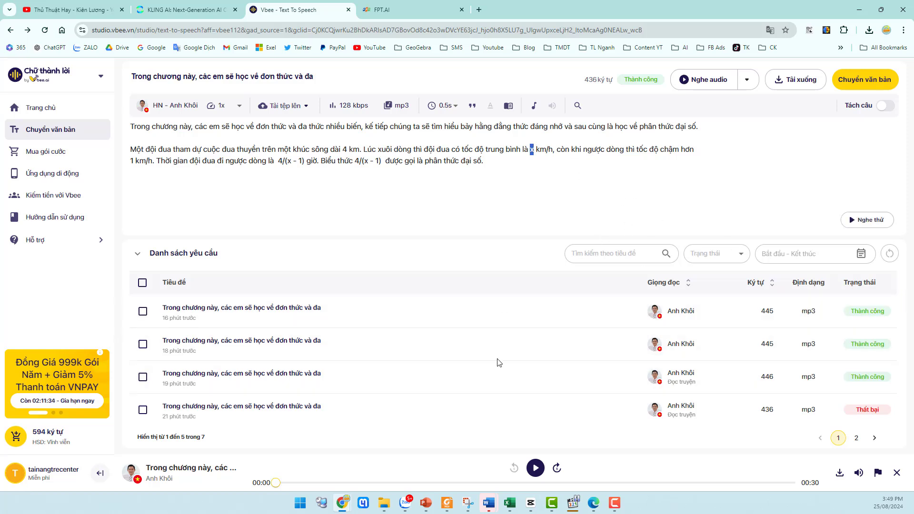
Step: Switch to Document1 in Word, leaving no text selected on its first page
{"action": "mouse_move", "coordinate": [489, 504]}
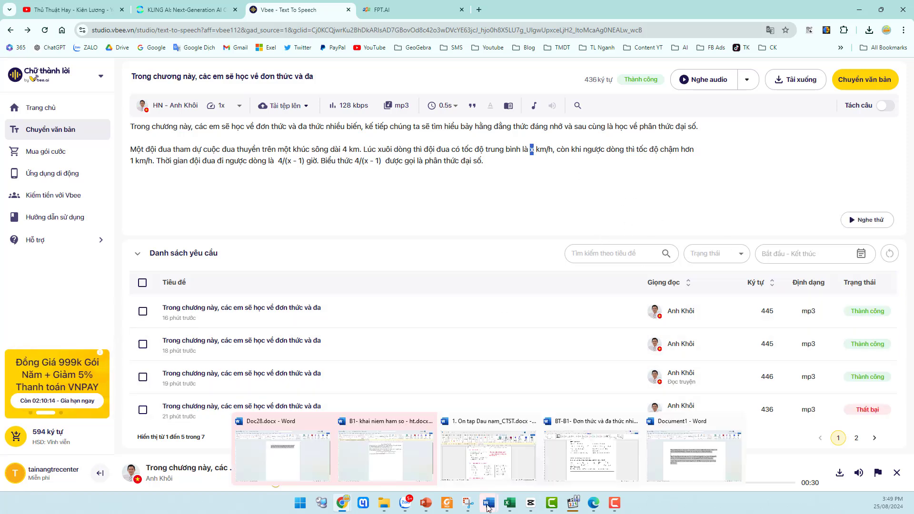
{"action": "left_click", "coordinate": [687, 464]}
{"action": "key", "text": "ctrl+a"}
{"action": "left_click", "coordinate": [500, 228]}
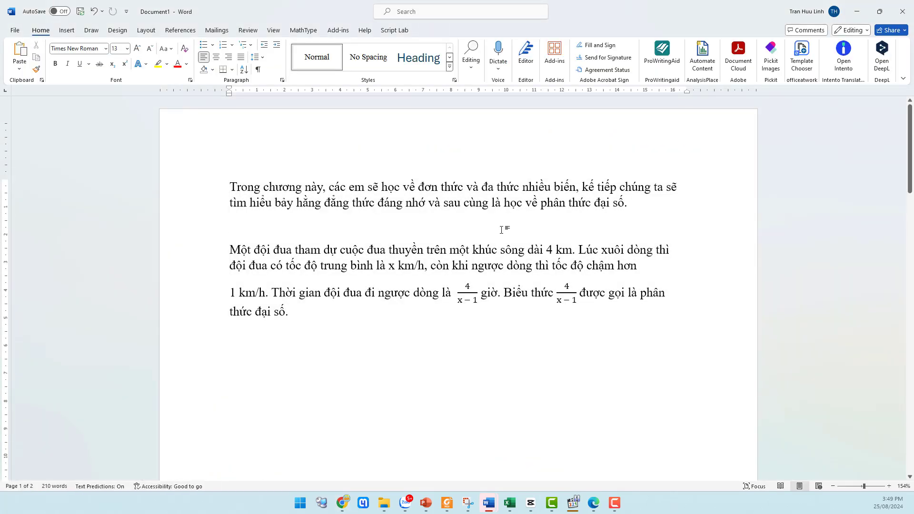
{"action": "double_click", "coordinate": [393, 268]}
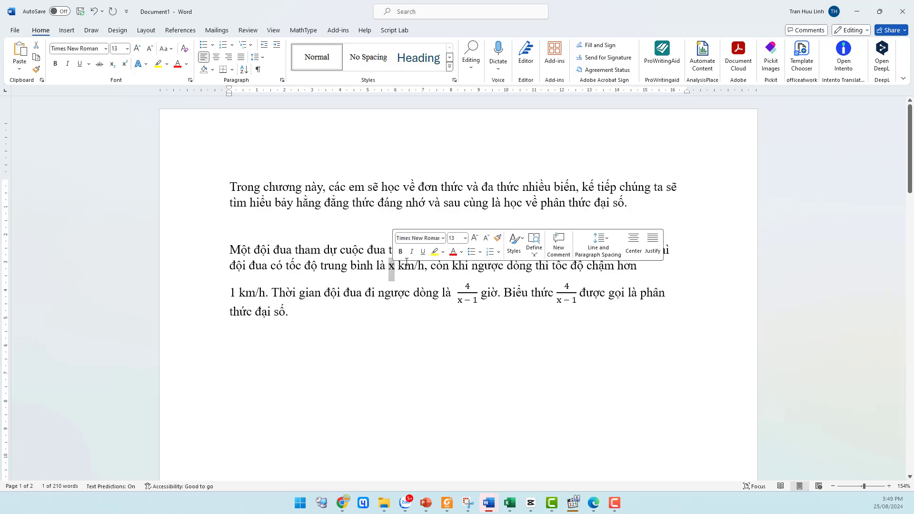
{"action": "type", "text": "ích"}
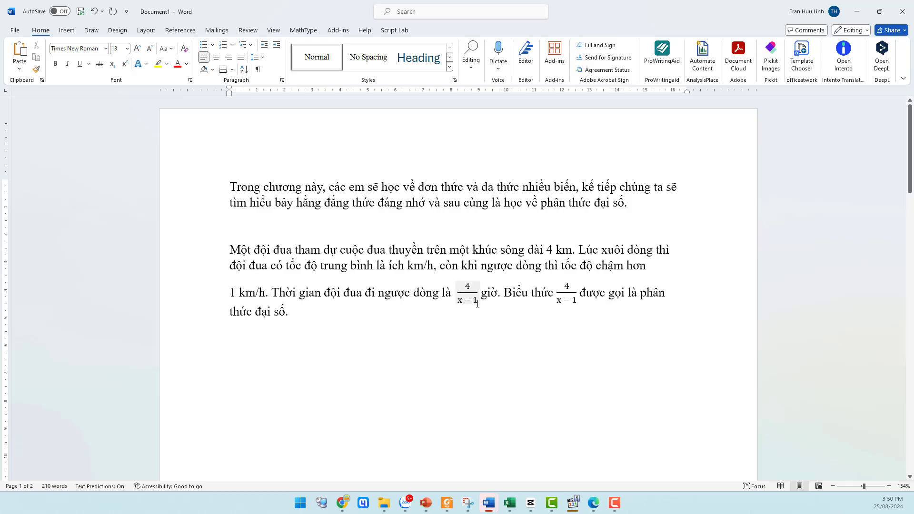
{"action": "key", "text": "ctrl+z"}
{"action": "key", "text": "ctrl+z"}
{"action": "key", "text": "ctrl+z"}
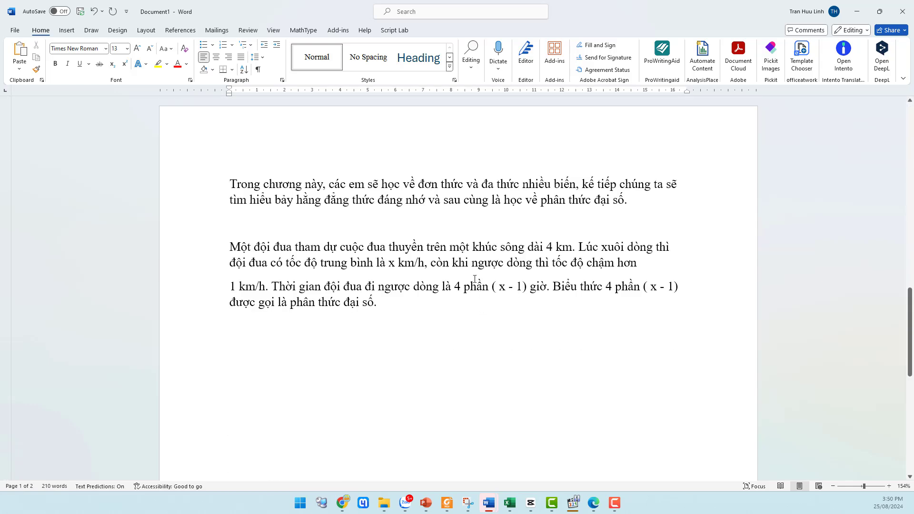
Step: On page 2, replace the x in the average speed and the x in the first "4 phần ( x - 1)" with "ích"
{"action": "double_click", "coordinate": [391, 263]}
{"action": "type", "text": "ích"}
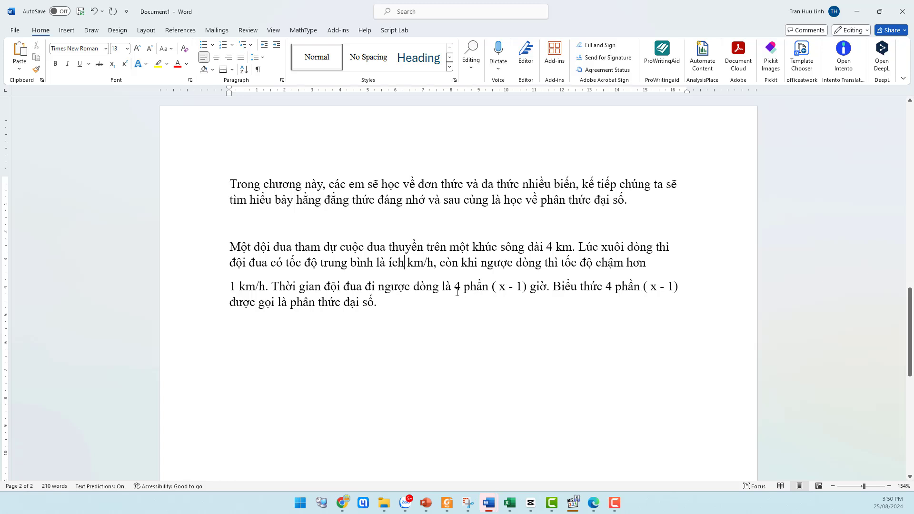
{"action": "double_click", "coordinate": [503, 290]}
{"action": "type", "text": "ich"}
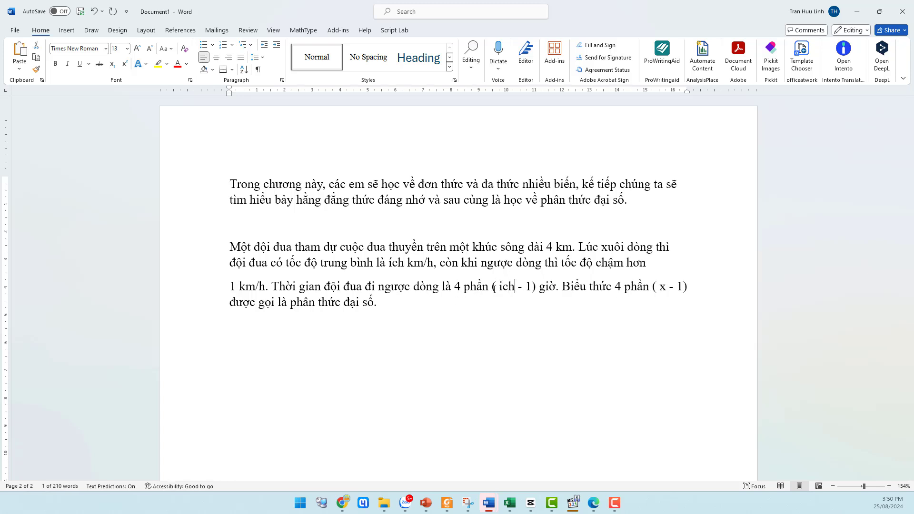
{"action": "type", "text": "s"}
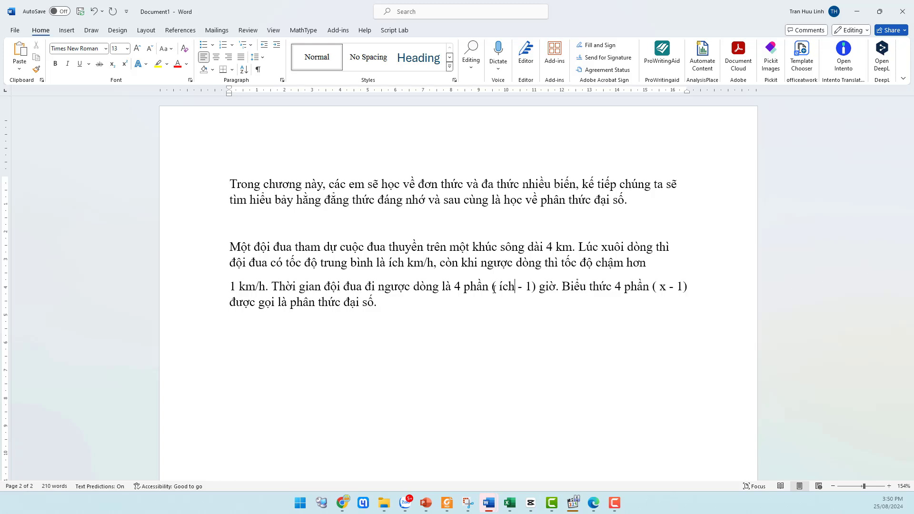
Step: Replace the minus sign in the first spelled-out fraction with the word "trừ", giving "ích trừ 1"
{"action": "key", "text": "Delete"}
{"action": "key", "text": "Delete"}
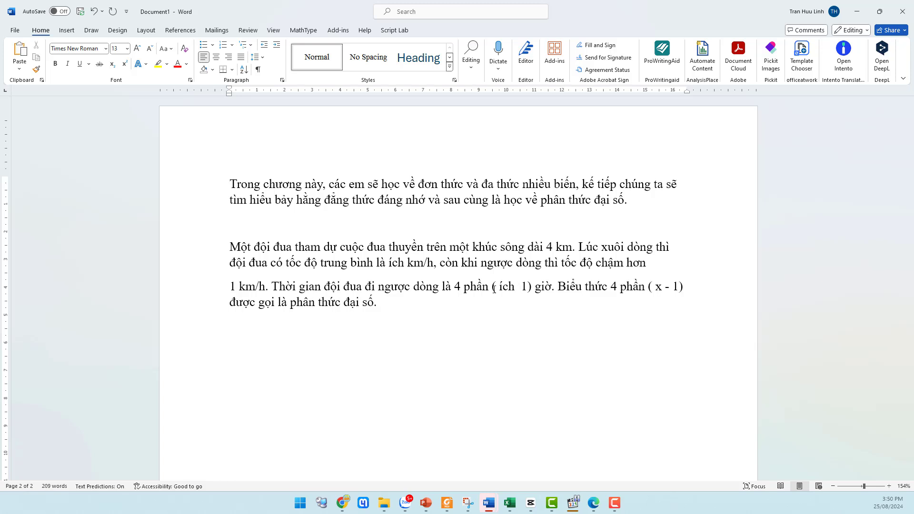
{"action": "type", "text": "trus"}
{"action": "key", "text": "BackSpace"}
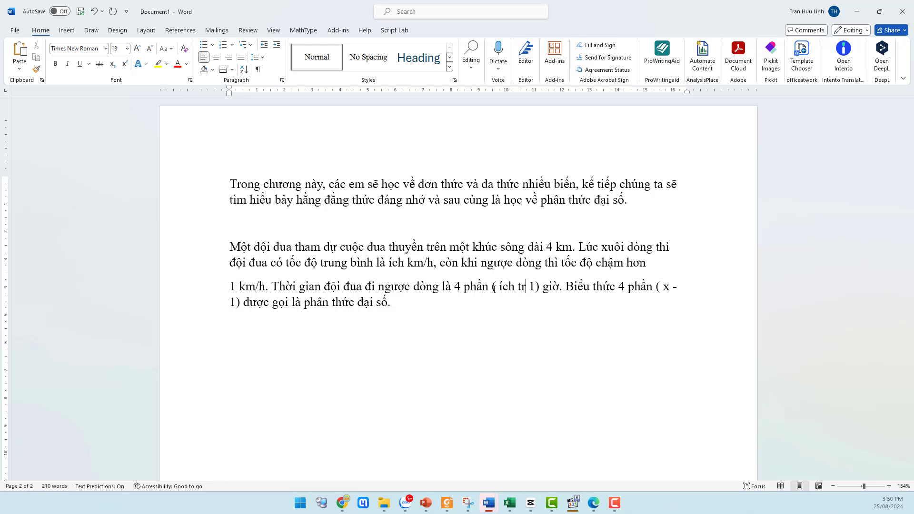
{"action": "type", "text": "uw"}
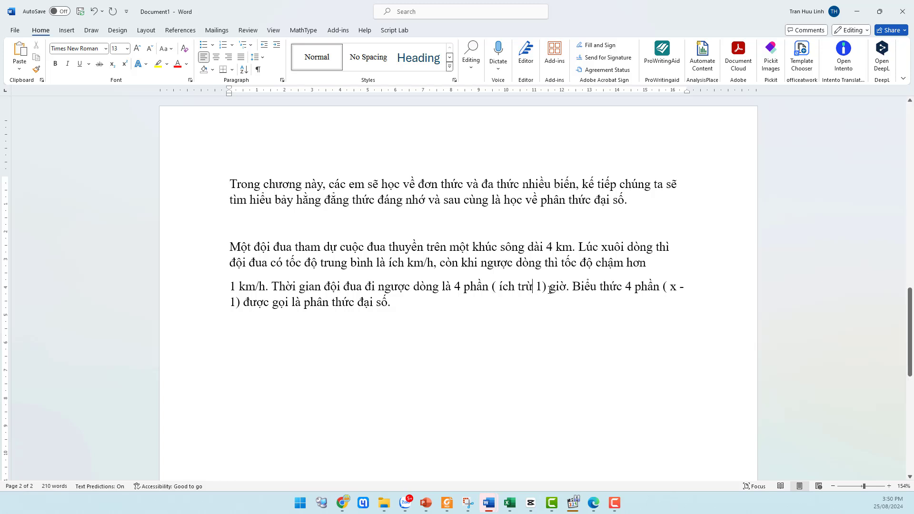
Step: Replace "x - 1" in the second spelled-out fraction with "ích trừ 1" copied from the first fraction
{"action": "left_click_drag", "start_coordinate": [543, 286], "coordinate": [499, 286]}
{"action": "key", "text": "ctrl+c"}
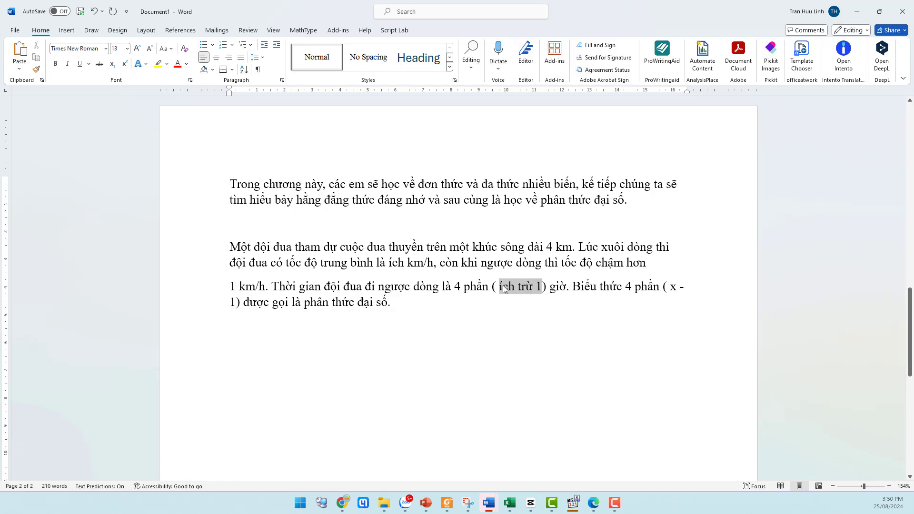
{"action": "left_click_drag", "start_coordinate": [236, 303], "coordinate": [295, 303]}
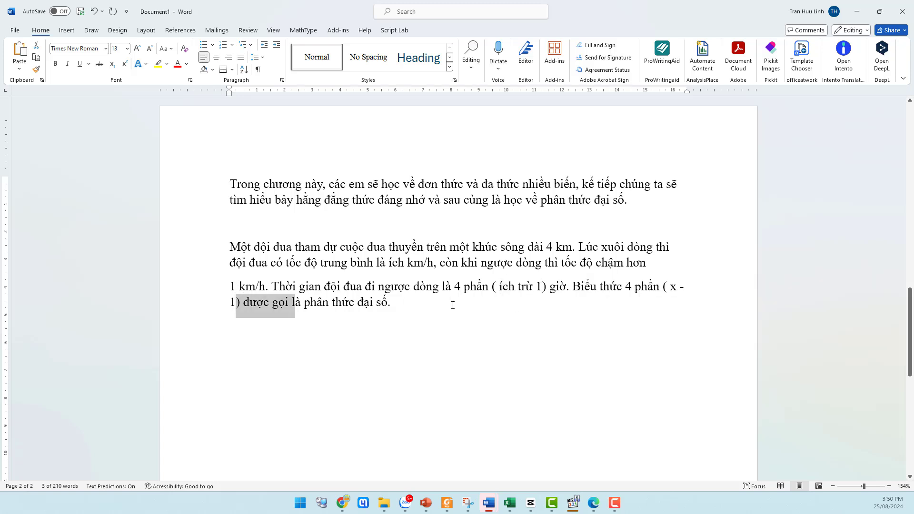
{"action": "left_click_drag", "start_coordinate": [236, 303], "coordinate": [673, 286]}
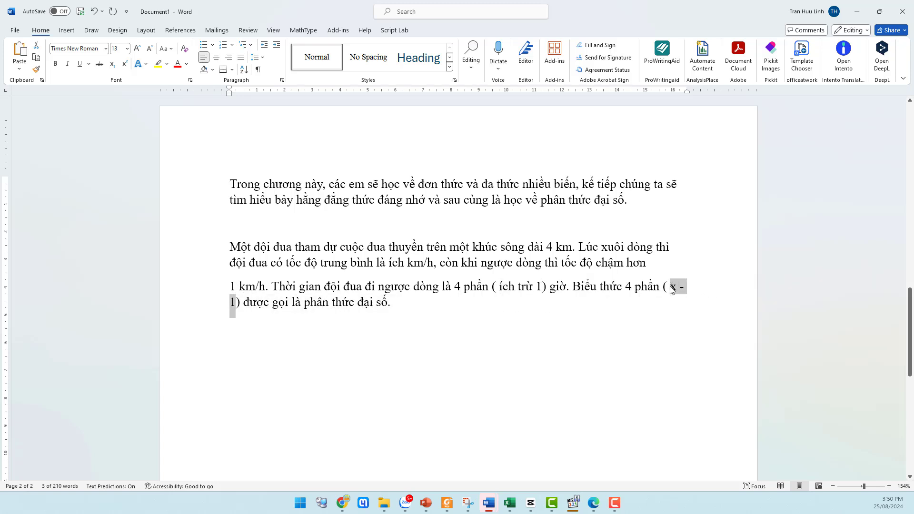
{"action": "key", "text": "ctrl+v"}
Step: Copy the whole corrected passage on page 2 and replace the entire text in the Vbee editor in Chrome with it
{"action": "left_click_drag", "start_coordinate": [405, 305], "coordinate": [218, 167]}
{"action": "key", "text": "ctrl+c"}
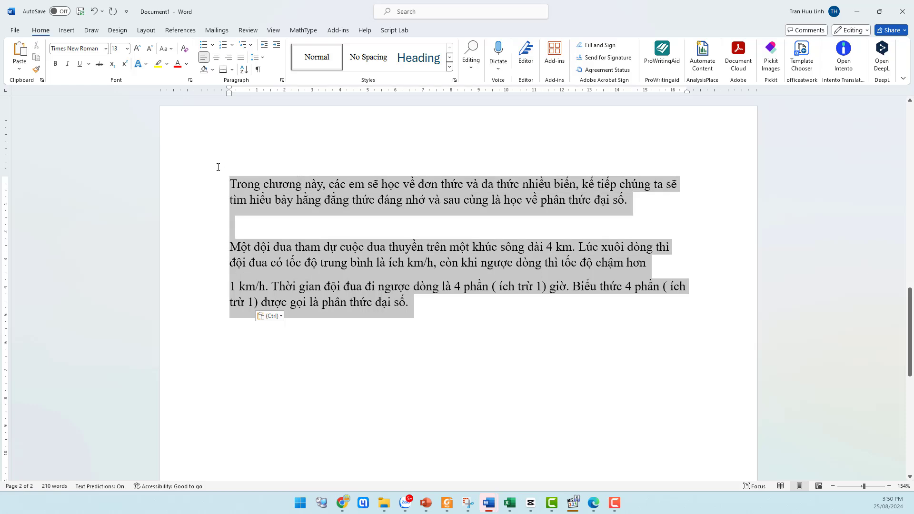
{"action": "left_click", "coordinate": [857, 12]}
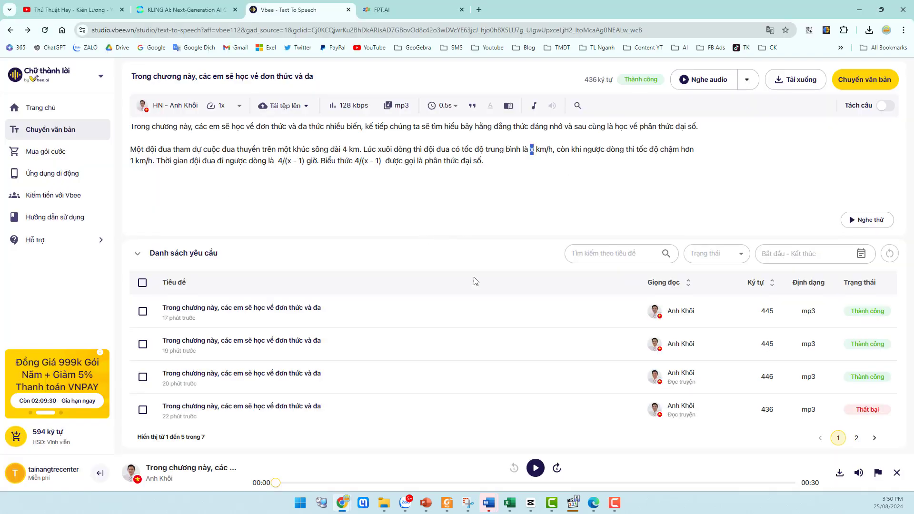
{"action": "key", "text": "ctrl+a"}
{"action": "left_click_drag", "start_coordinate": [495, 163], "coordinate": [131, 133]}
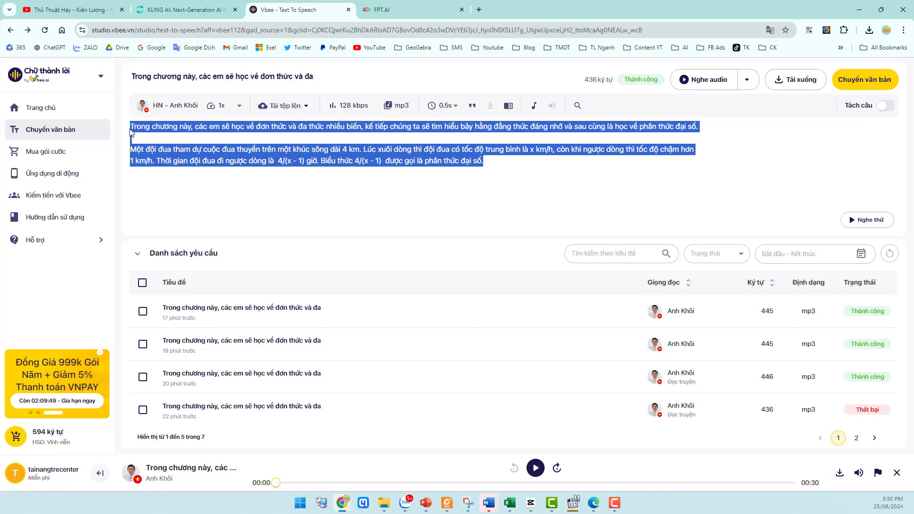
{"action": "key", "text": "ctrl+v"}
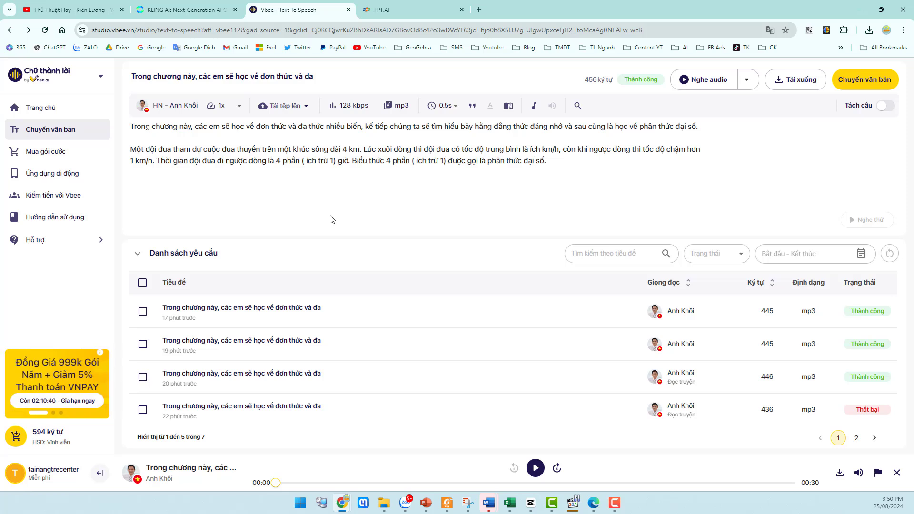
Step: Convert the revised passage to speech with the HN - Anh Khôi voice and play the newest audio in the request list
{"action": "left_click", "coordinate": [860, 82]}
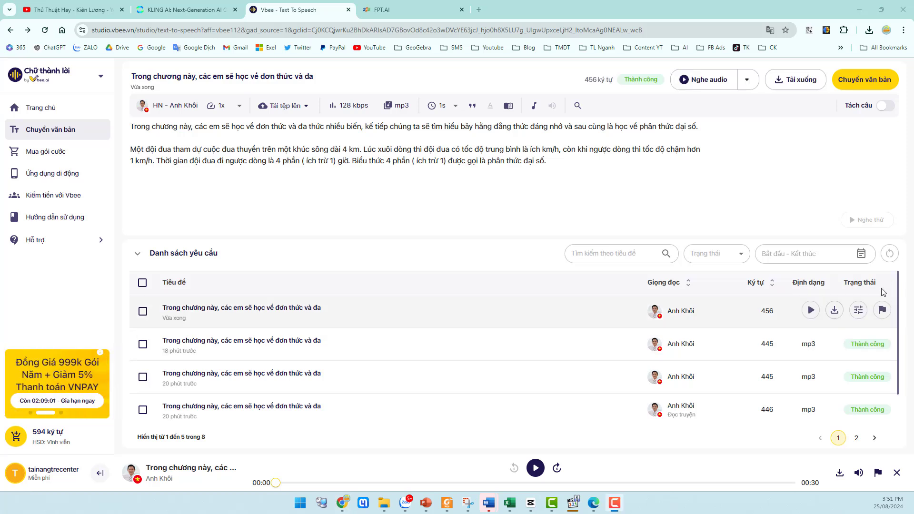
{"action": "left_click", "coordinate": [810, 311]}
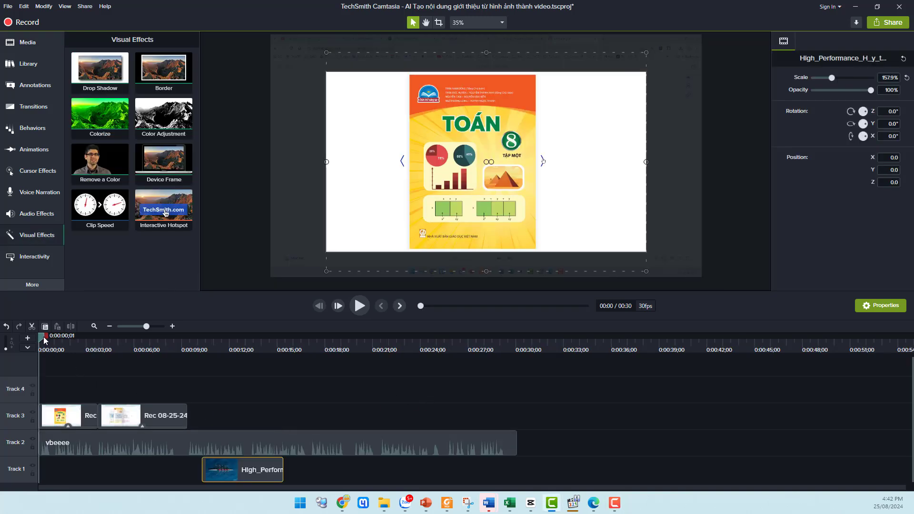
Step: In Camtasia, move the boat-racing clip from Track 1 to Track 3, directly after the second recording, and scrub through it
{"action": "left_click_drag", "start_coordinate": [45, 339], "coordinate": [191, 350]}
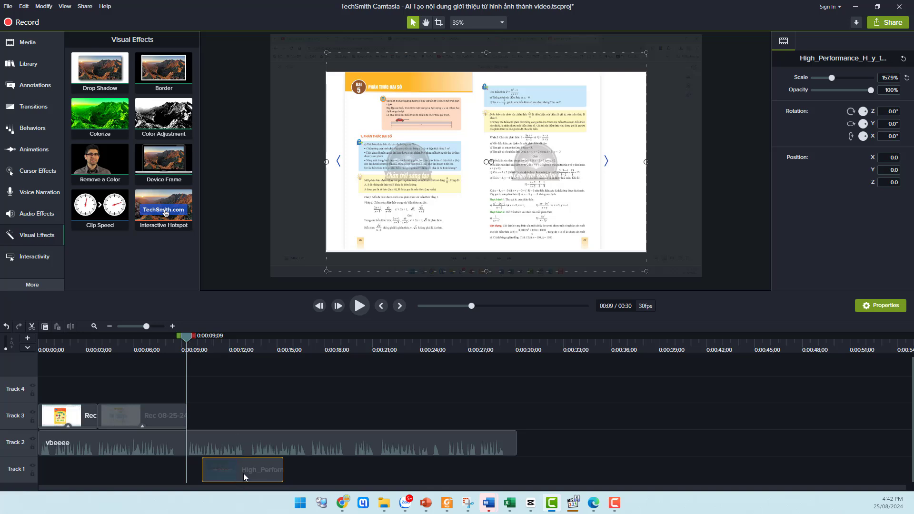
{"action": "left_click_drag", "start_coordinate": [247, 440], "coordinate": [227, 426]}
{"action": "left_click_drag", "start_coordinate": [189, 339], "coordinate": [366, 365]}
{"action": "left_click_drag", "start_coordinate": [307, 369], "coordinate": [230, 413]}
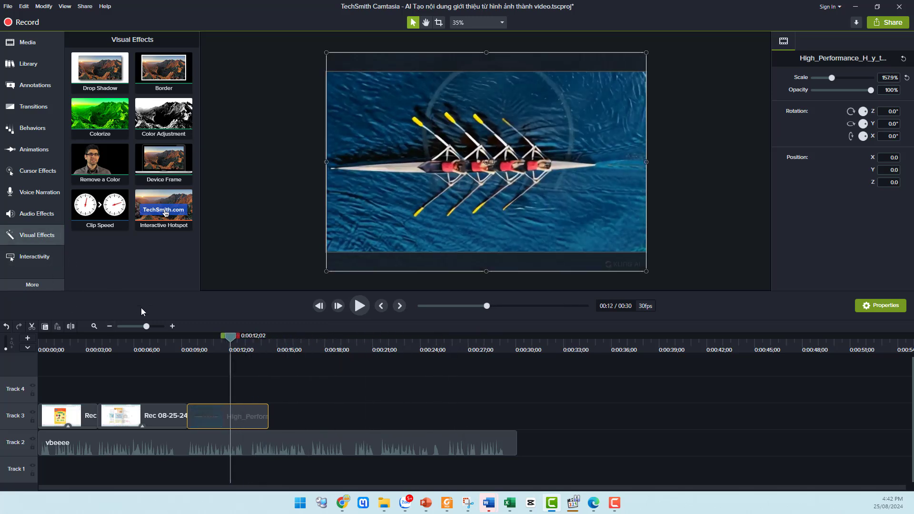
Step: Apply Clip Speed to the boat-racing clip, stretch it to 0.25x so it ends with the narration, and return the playhead to the start
{"action": "left_click", "coordinate": [31, 236]}
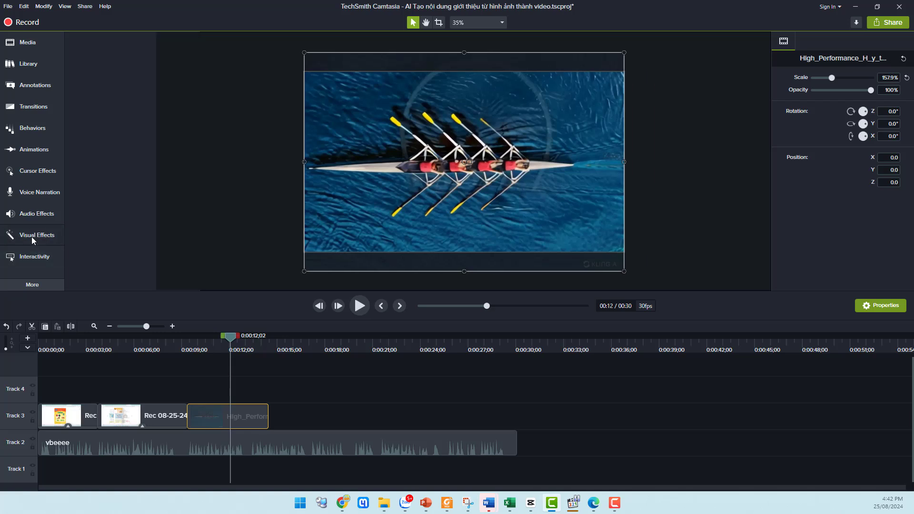
{"action": "left_click", "coordinate": [32, 236]}
{"action": "left_click_drag", "start_coordinate": [100, 204], "coordinate": [515, 425]}
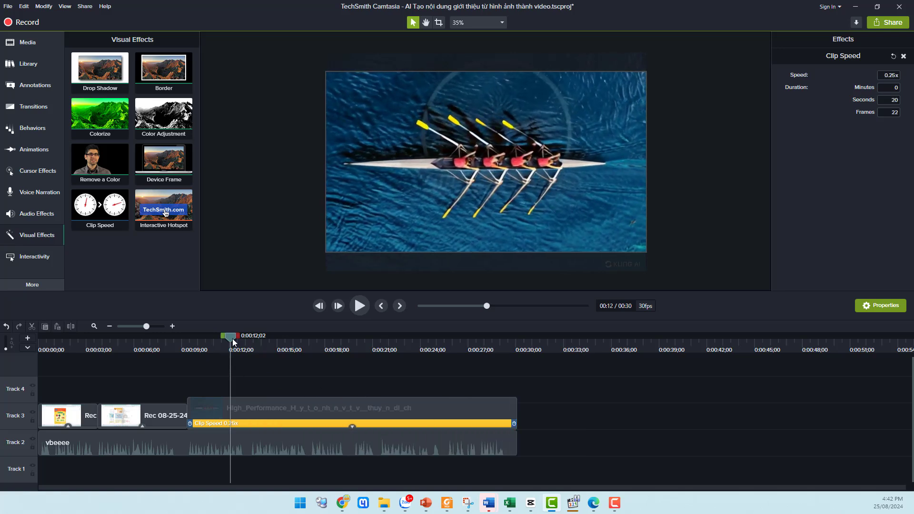
{"action": "left_click_drag", "start_coordinate": [232, 338], "coordinate": [4, 363]}
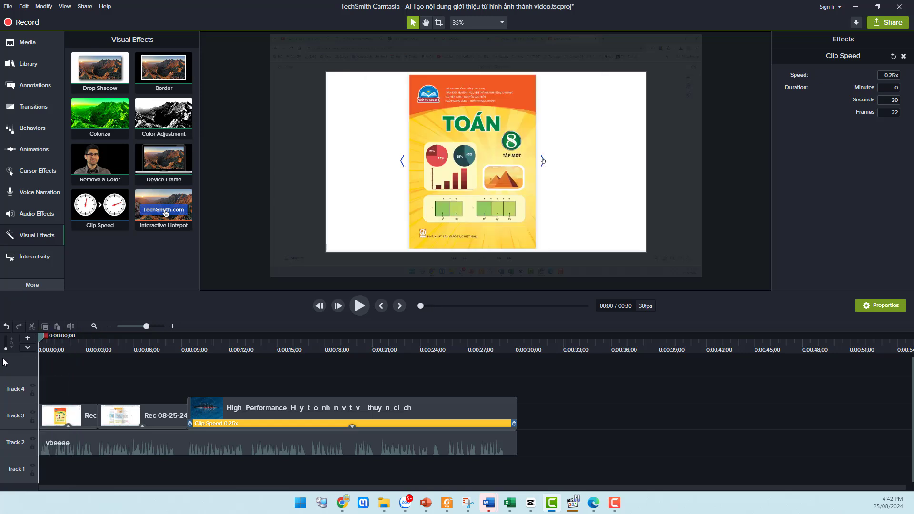